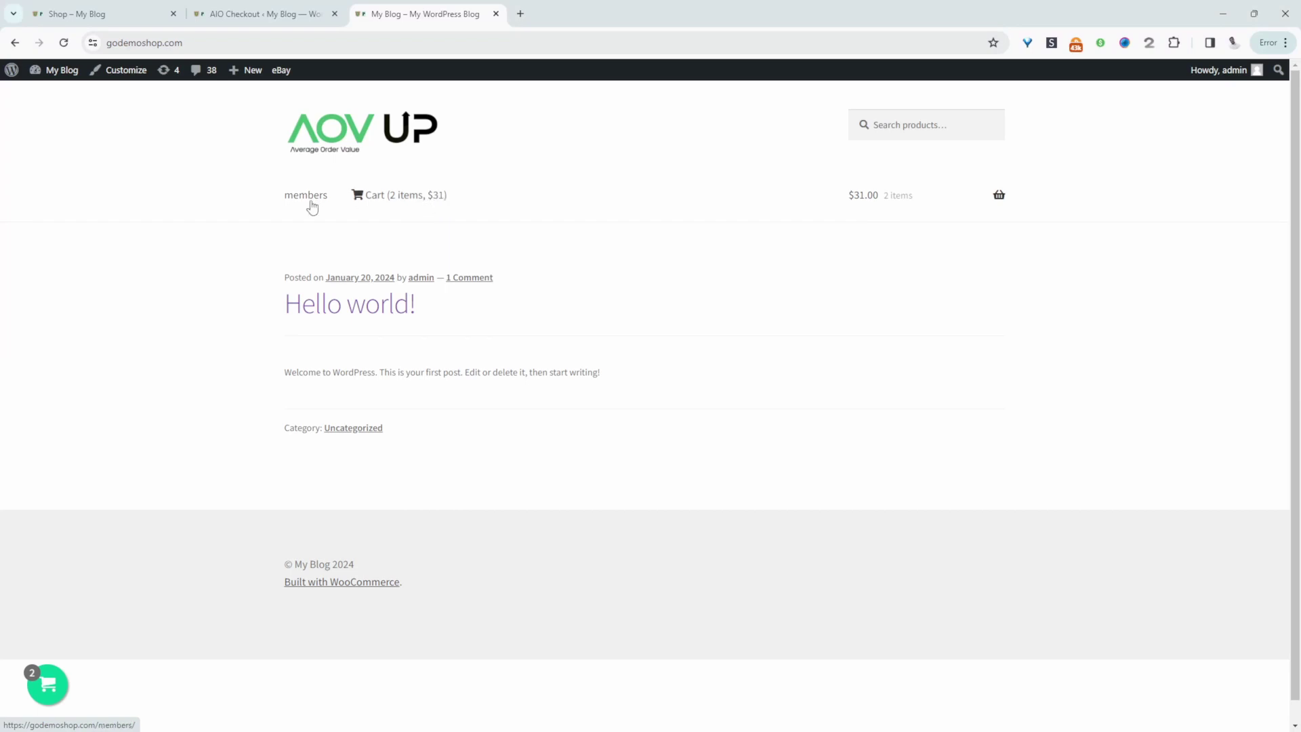
View the cart holding Album and Cap, then return home via the AOV UP logo.
{"action": "left_click", "coordinate": [403, 202]}
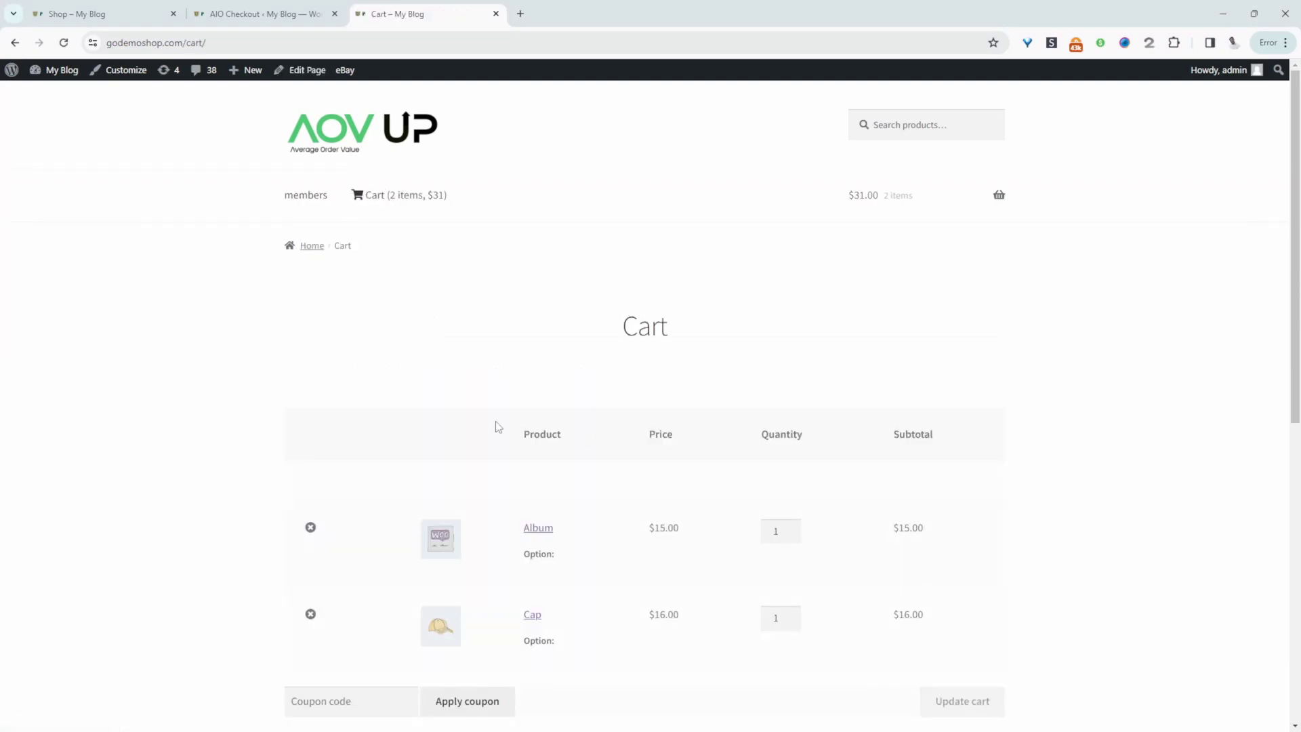
{"action": "left_click", "coordinate": [344, 165]}
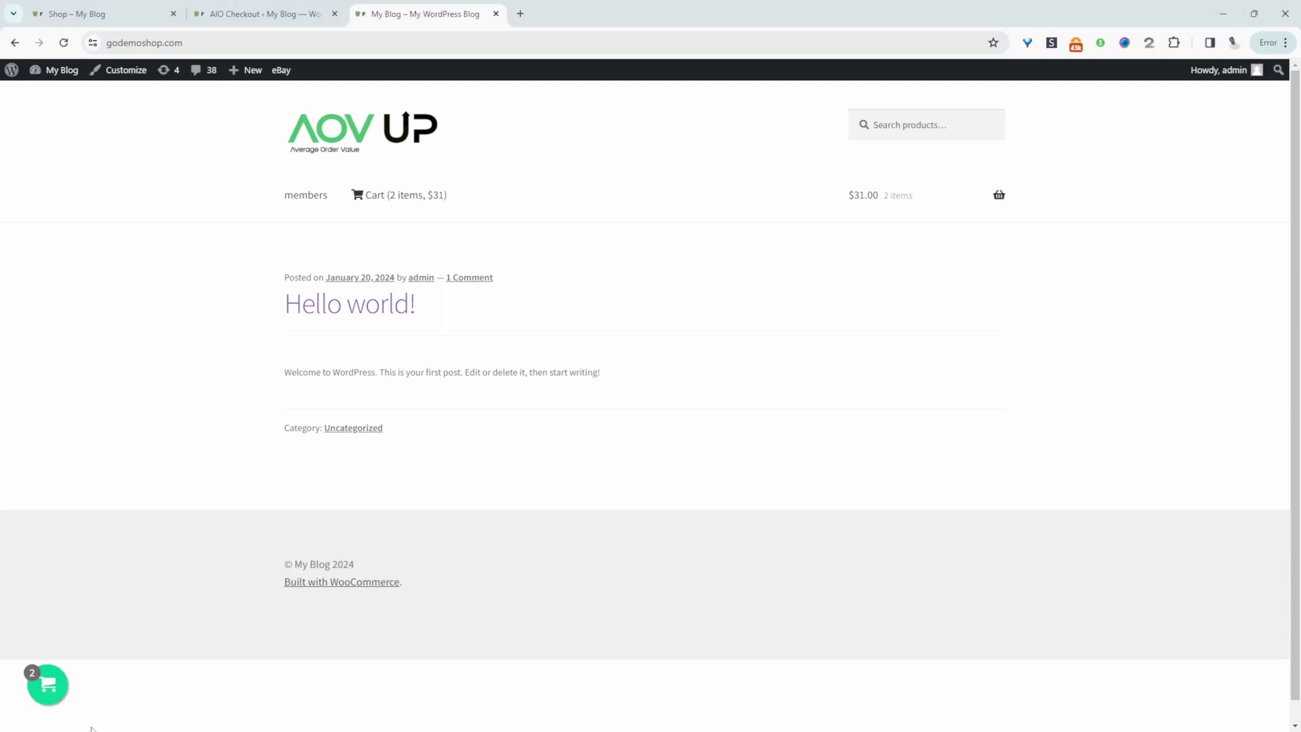
{"action": "left_click", "coordinate": [56, 690]}
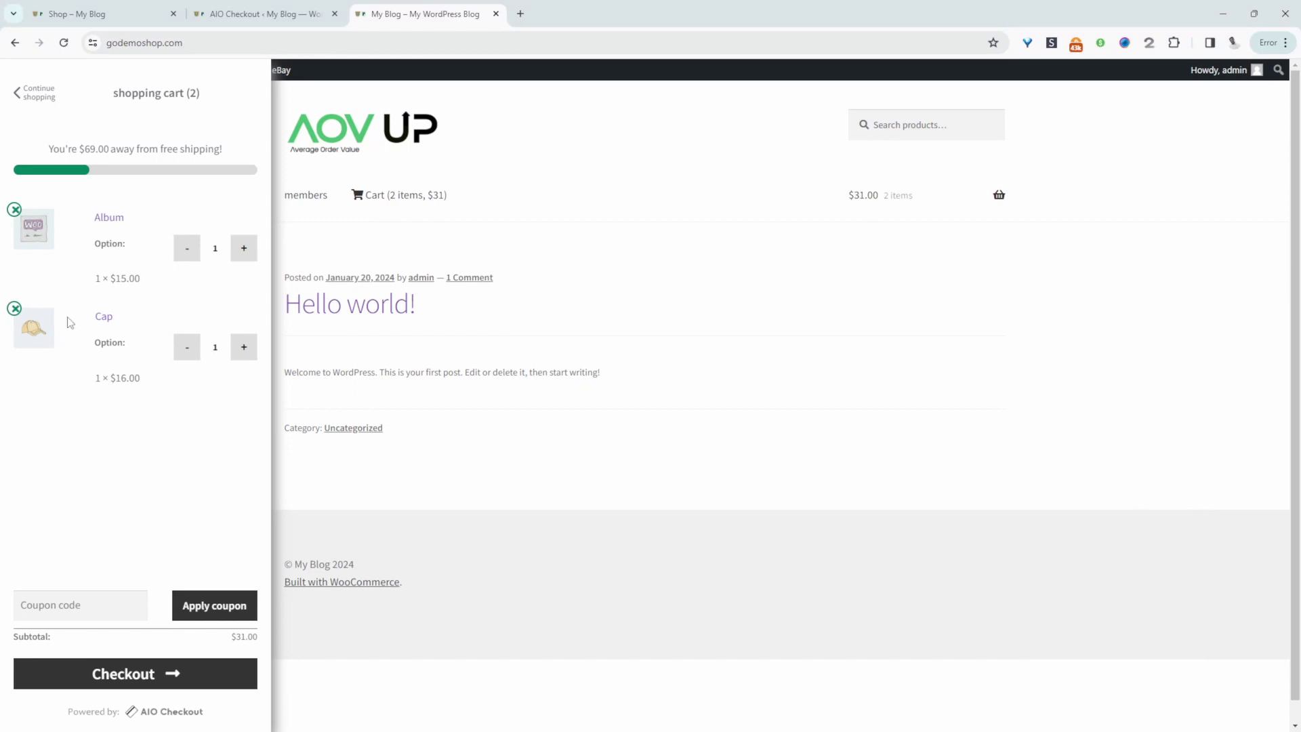
{"action": "left_click", "coordinate": [132, 688]}
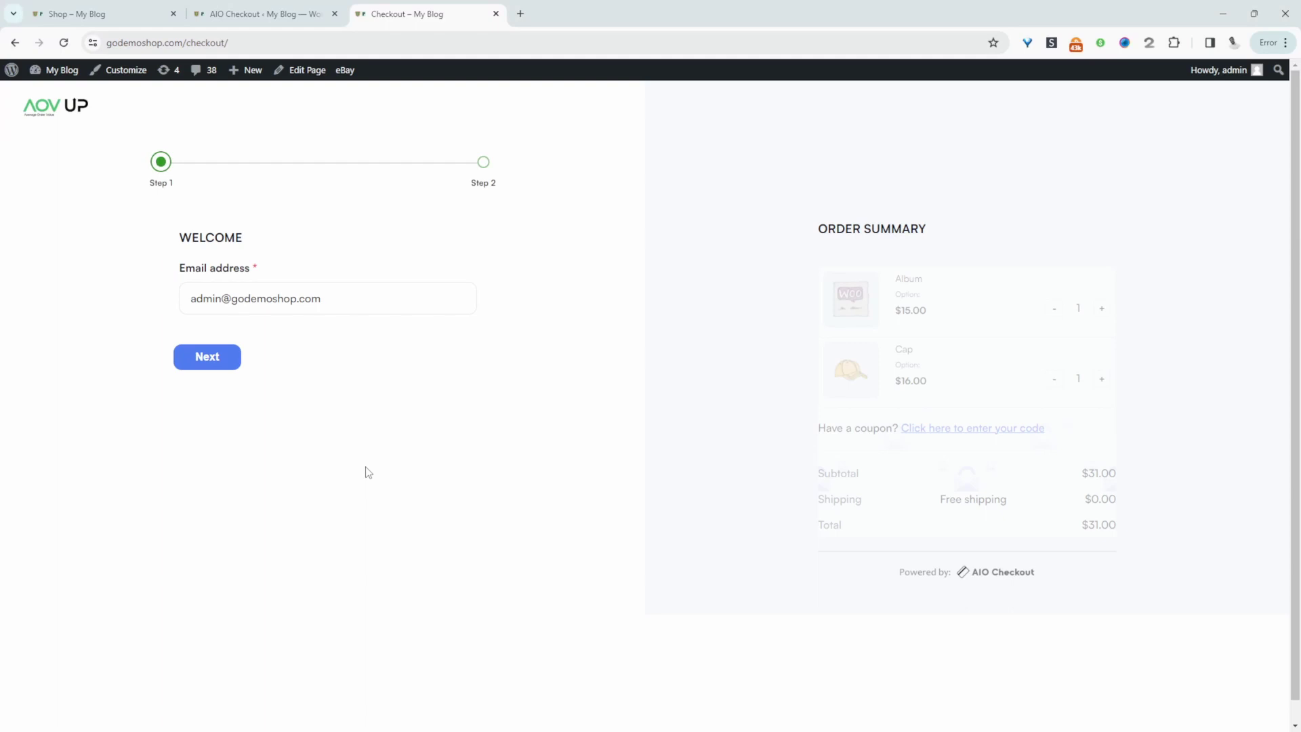
{"action": "key", "text": "alt+Left"}
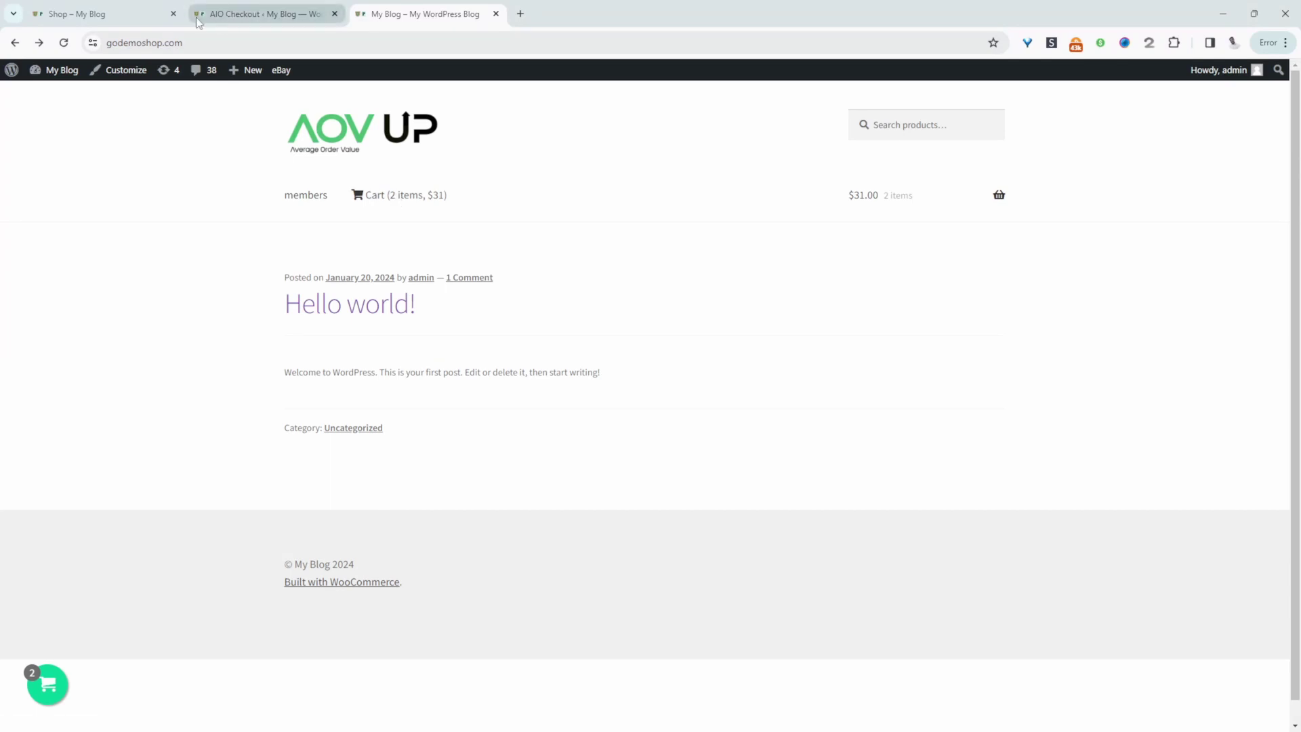
Open Storefront's functions.php (Theme Functions) in the Theme File Editor.
{"action": "left_click", "coordinate": [76, 80]}
{"action": "mouse_move", "coordinate": [64, 427]}
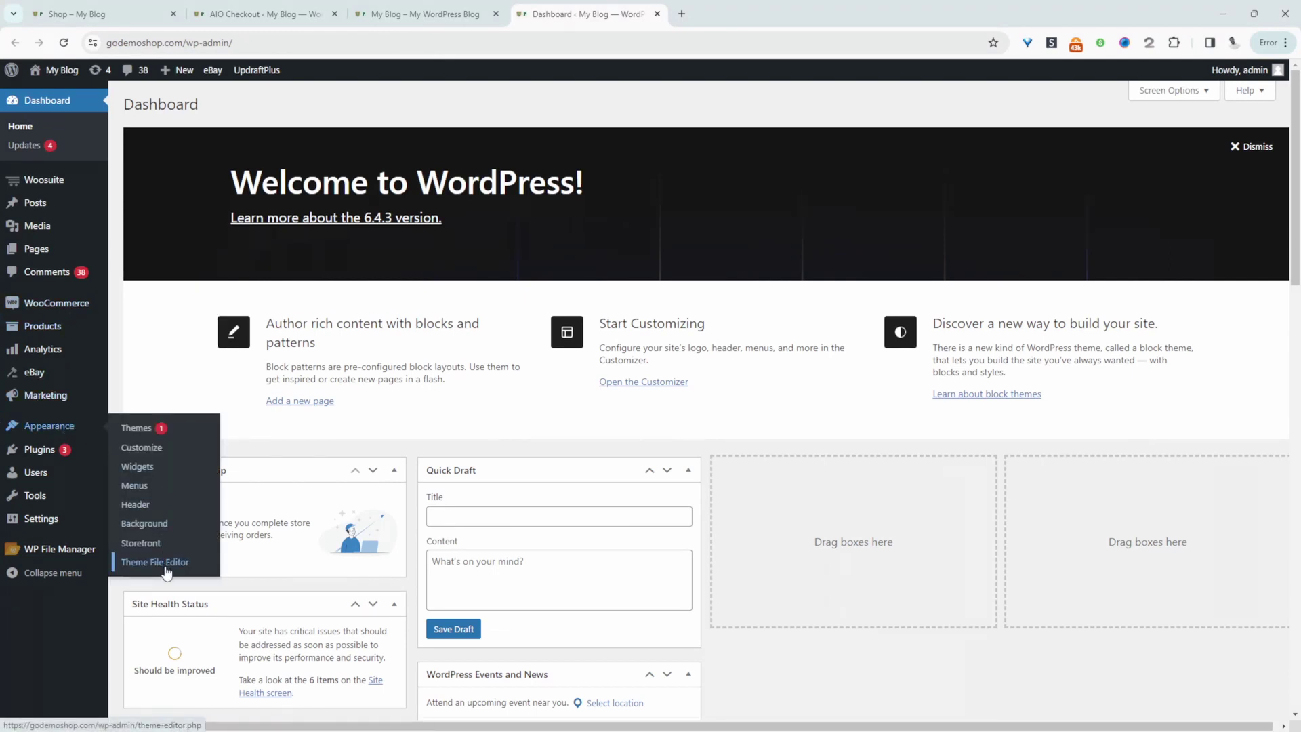
{"action": "left_click", "coordinate": [170, 573]}
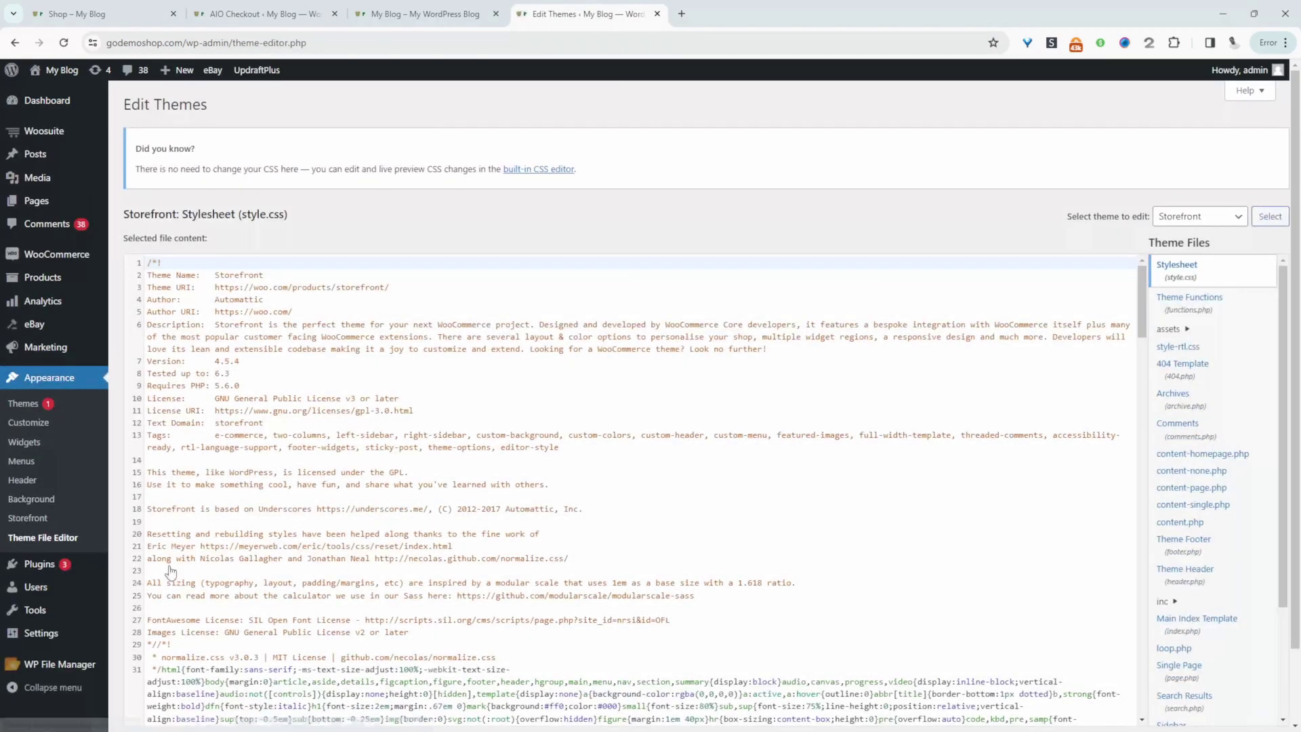
{"action": "left_click", "coordinate": [1203, 315]}
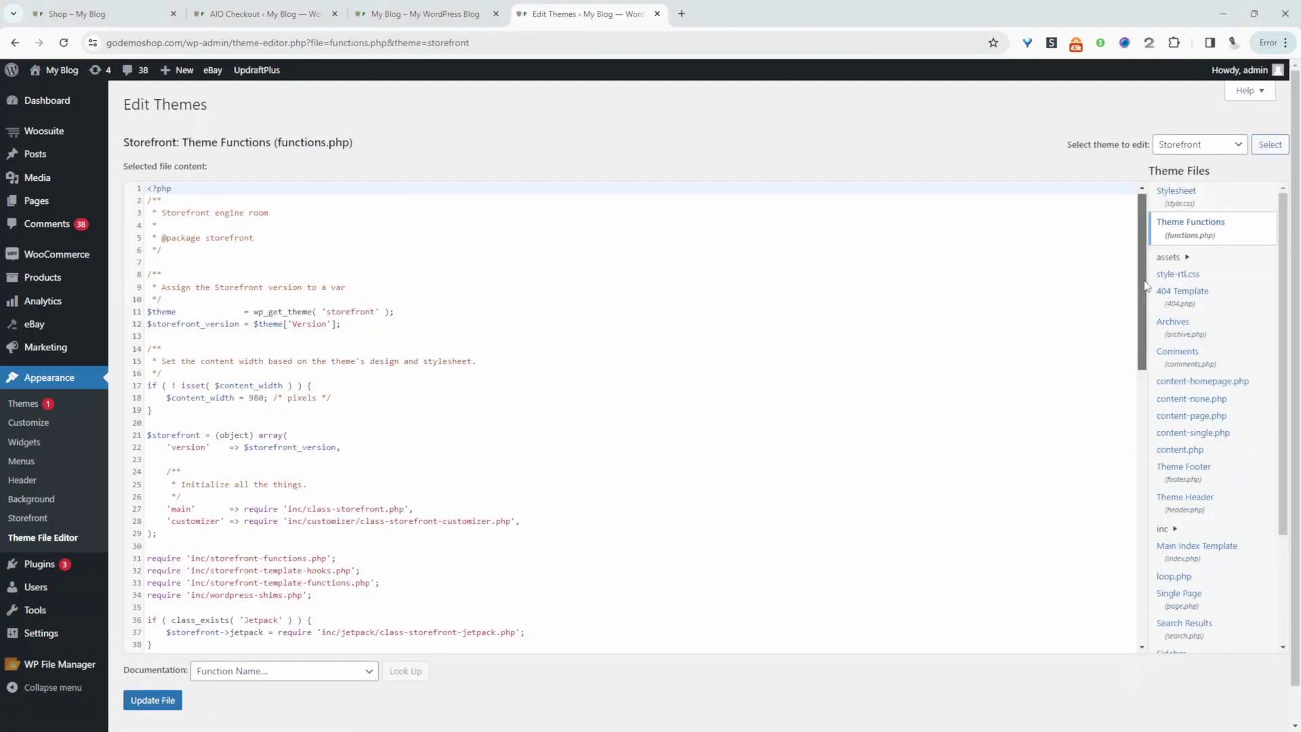
Paste the cart menu item code over the end of functions.php, noting the cart URL and primary menu checks.
{"action": "scroll", "coordinate": [1145, 286], "scroll_direction": "down", "scroll_amount": 10}
{"action": "left_click_drag", "start_coordinate": [598, 652], "coordinate": [87, 354]}
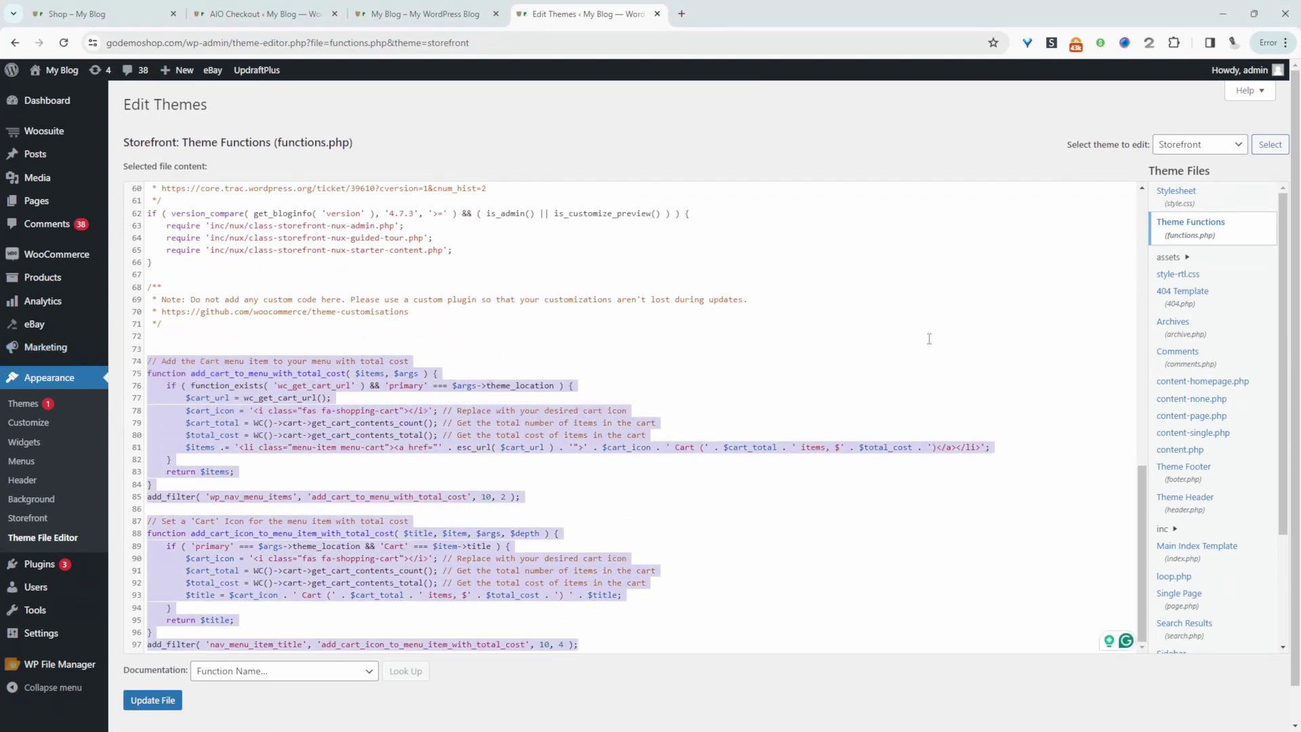
{"action": "type", "text": "// Add the Cart menu item to your menu with total cost function add_cart_to_menu_with_total_cost( $items, $args ) {     if ( function_exists( 'wc_get_cart_url' ) && 'primary' === $args->theme_location ) {         $cart_url = wc_get_cart_url();         $cart_icon = '<i class=\"fas fa-shopping-cart\"></i>'; // Replace with your desired cart icon         $cart_total = WC()->cart->get_cart_contents_count(); // Get the total number of items in the cart         $total_cost = WC()->cart->get_cart_contents_total(); // Get the total cost of items in the cart         $items .= '<li class=\"menu-item menu-cart\"><a href=\"' . esc_url( $cart_url ) . '\">' . $cart_icon . ' Cart (' . $cart_total . ' items, $' . $total_cost . ')</a></li>';     }     return $items; } add_filter( 'wp_nav_menu_items', 'add_cart_to_menu_with_total_cost', 10, 2 );  // Set a 'Cart' Icon for the menu item with total cost function add_cart_icon_to_menu_item_with_total_cost( $title, $item, $args, $depth ) {     if ( 'primary' === $args->theme_location && 'Cart' === $item->title ) {         $cart_icon = '<i class=\"fas fa-shopping-cart\"></i>'; // Replace with your desired cart icon         $cart_total = WC()->cart->get_cart_contents_count(); // Get the total number of items in the cart         $total_cost = WC()->cart->get_cart_contents_total(); // Get the total cost of items in the cart         $title = $cart_icon . ' Cart (' . $cart_total . ' items, $' . $total_cost . ') ' . $title;     }     return $title; } add_filter( 'nav_menu_item_title', 'add_cart_icon_to_menu_item_with_total_cost', 10, 4 );"}
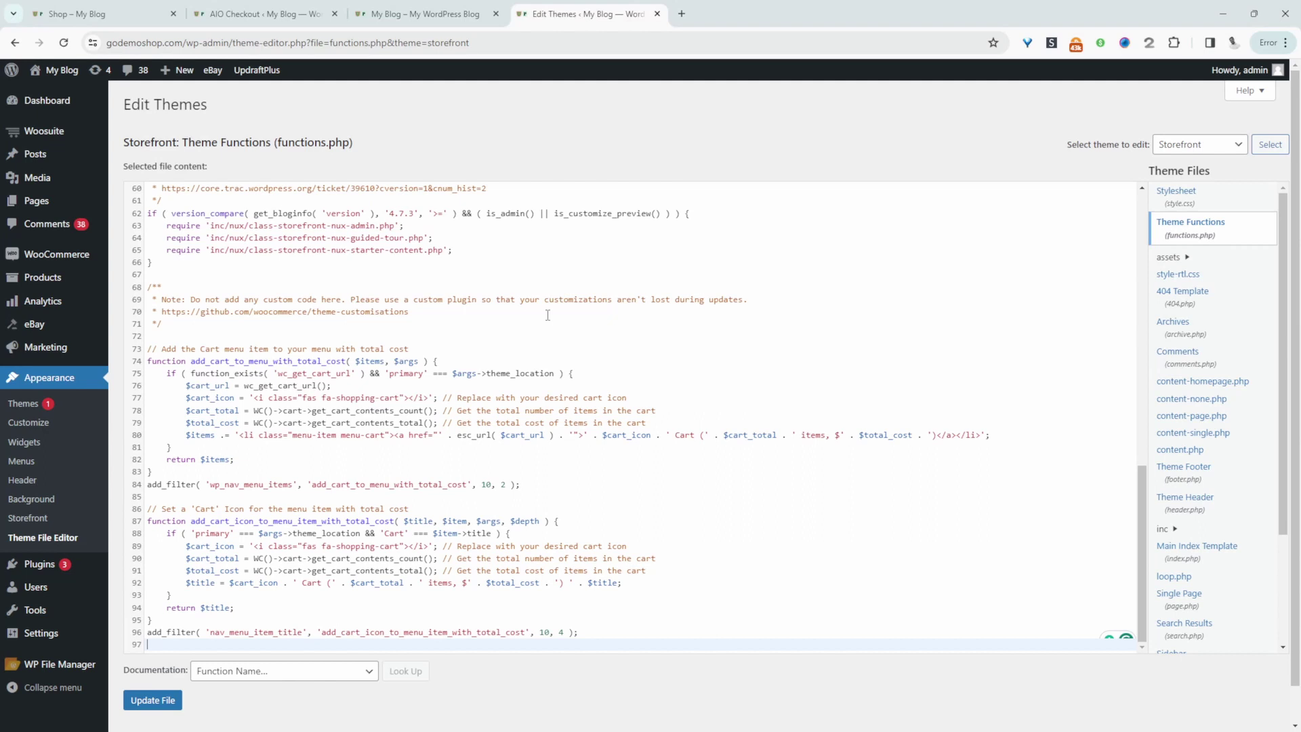
{"action": "left_click_drag", "start_coordinate": [201, 374], "coordinate": [309, 375]}
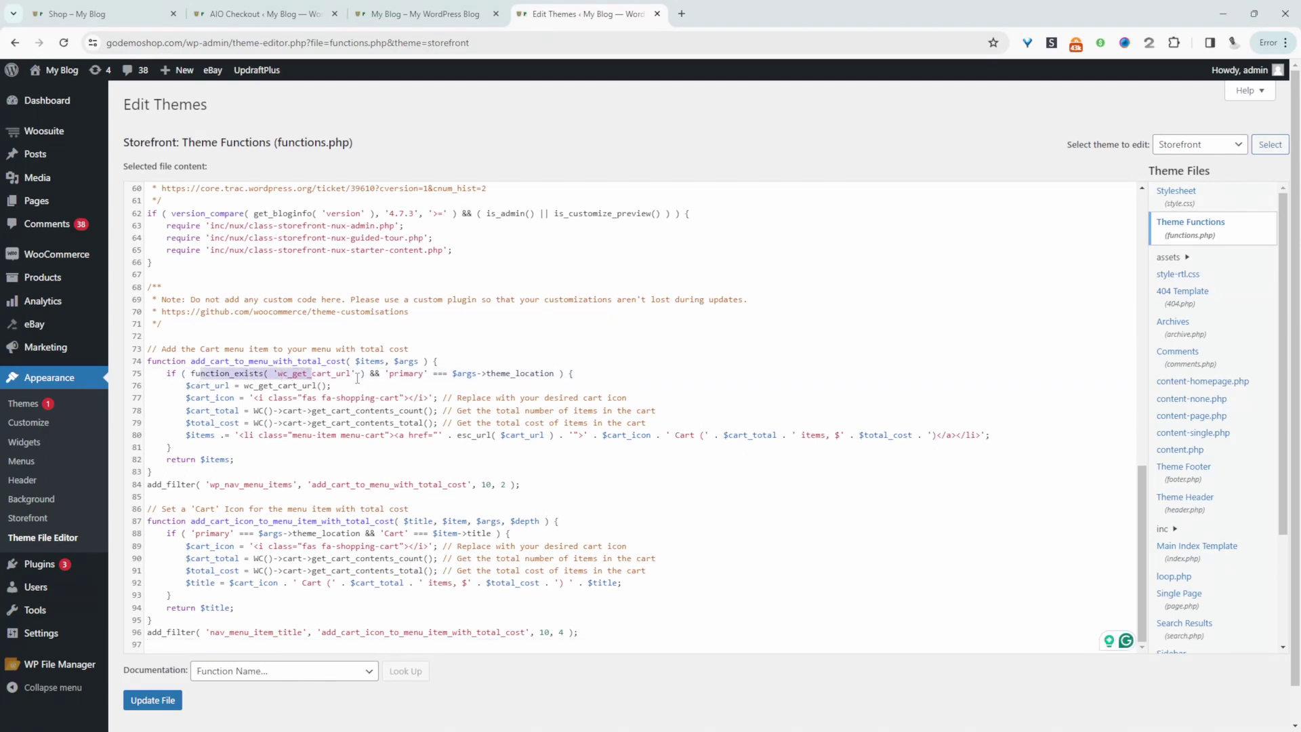
{"action": "left_click_drag", "start_coordinate": [390, 375], "coordinate": [407, 376]}
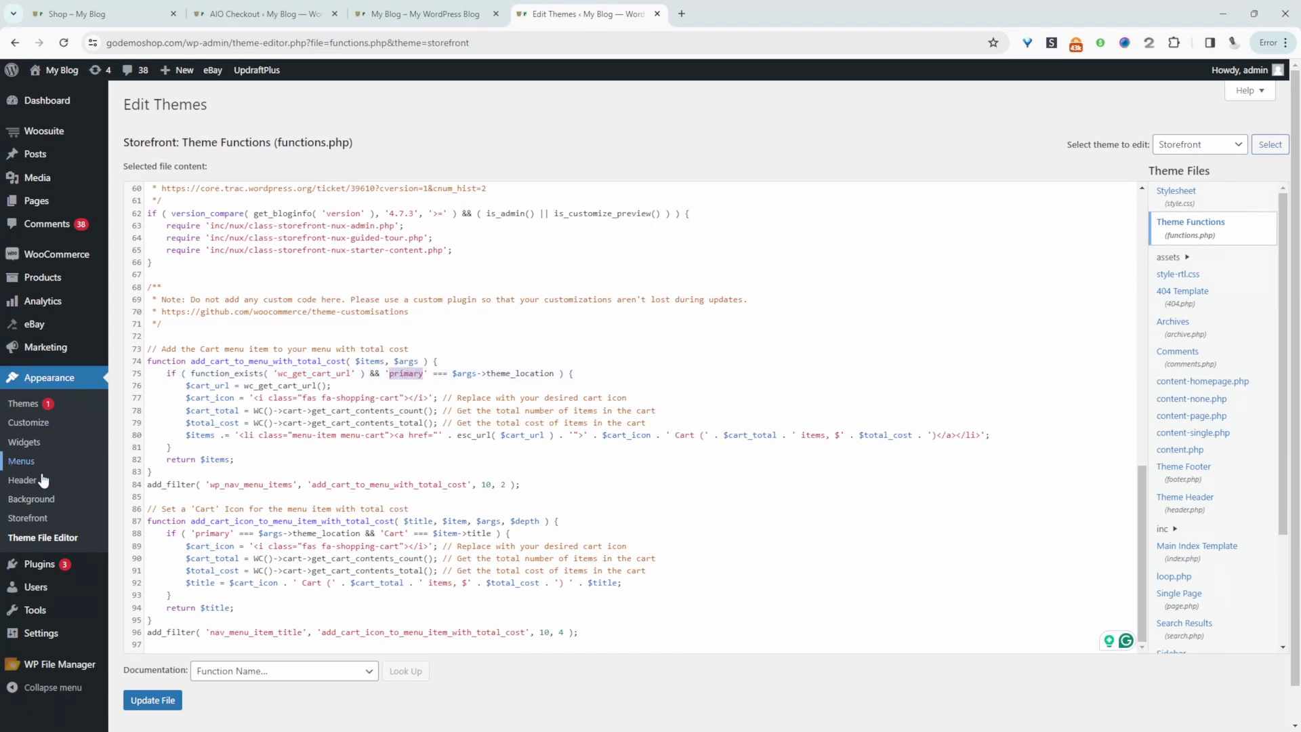
{"action": "scroll", "coordinate": [71, 532], "scroll_direction": "down", "scroll_amount": 1}
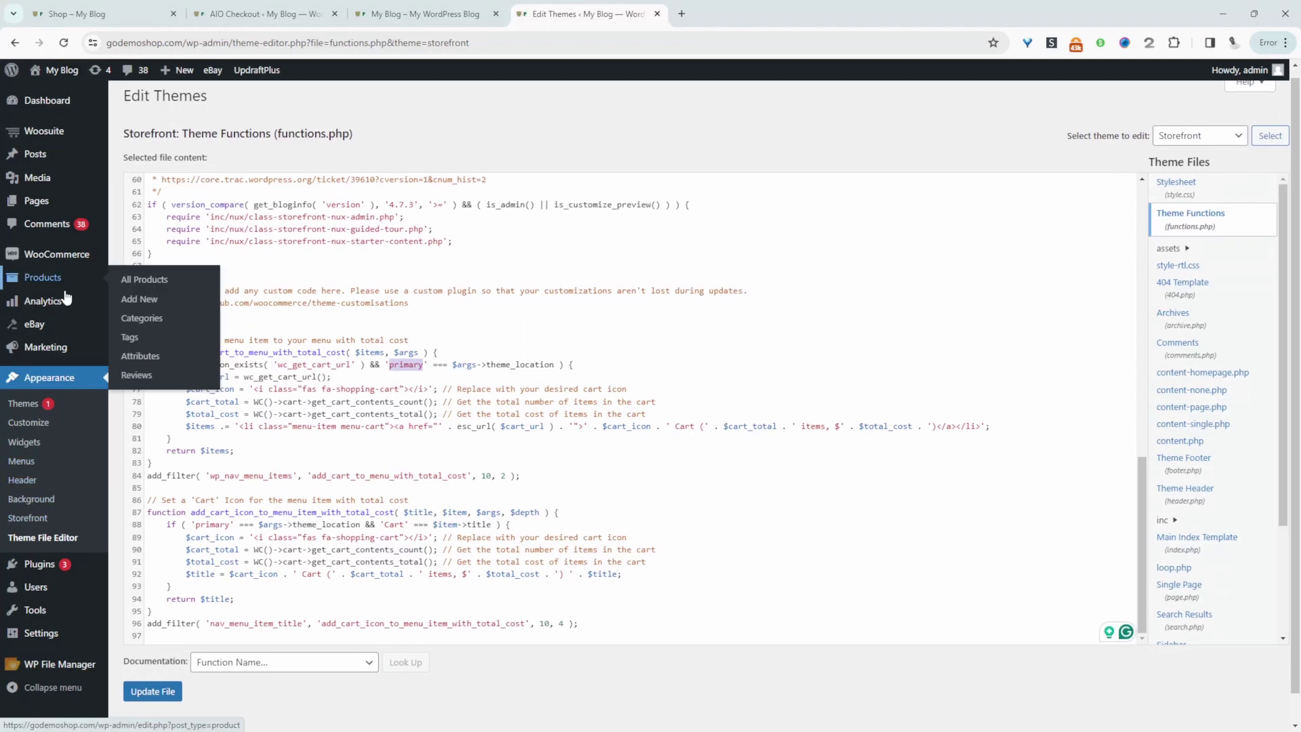
{"action": "left_click", "coordinate": [45, 467], "text": "ctrl"}
{"action": "key", "text": "ctrl+Tab"}
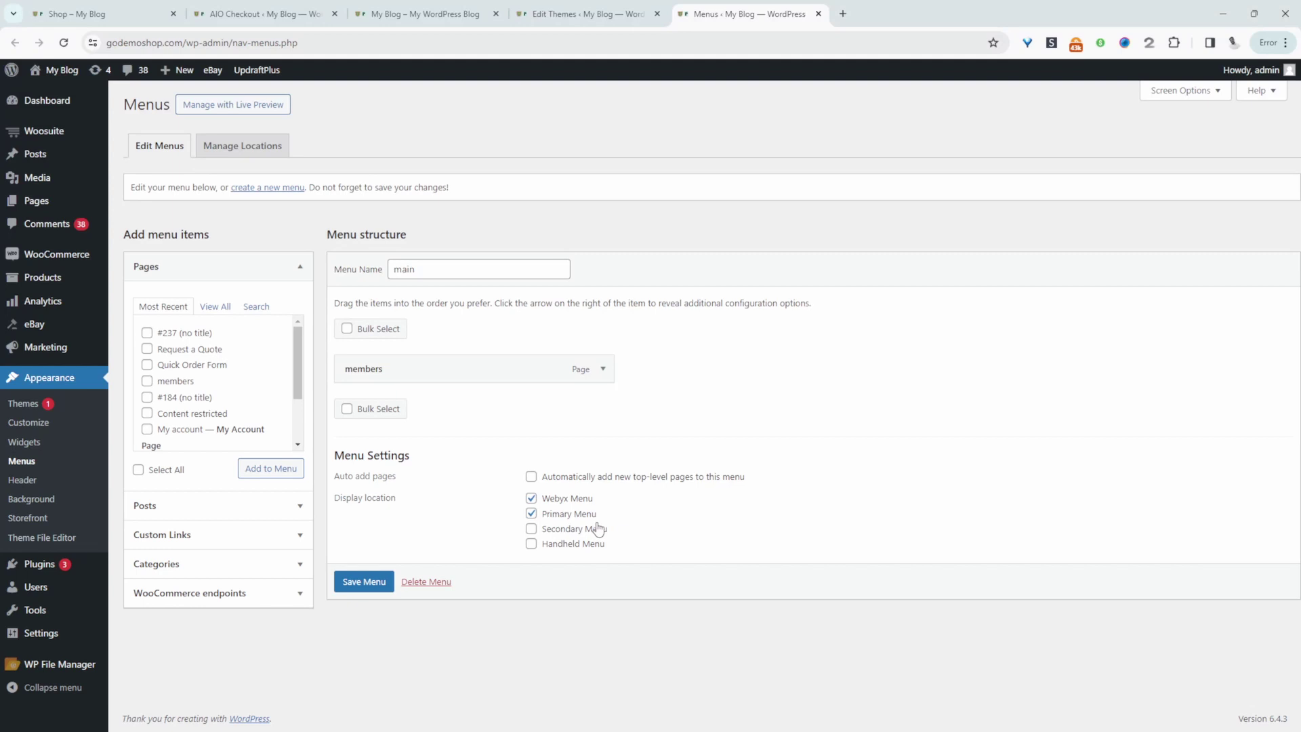
{"action": "key", "text": "ctrl+shift+Tab"}
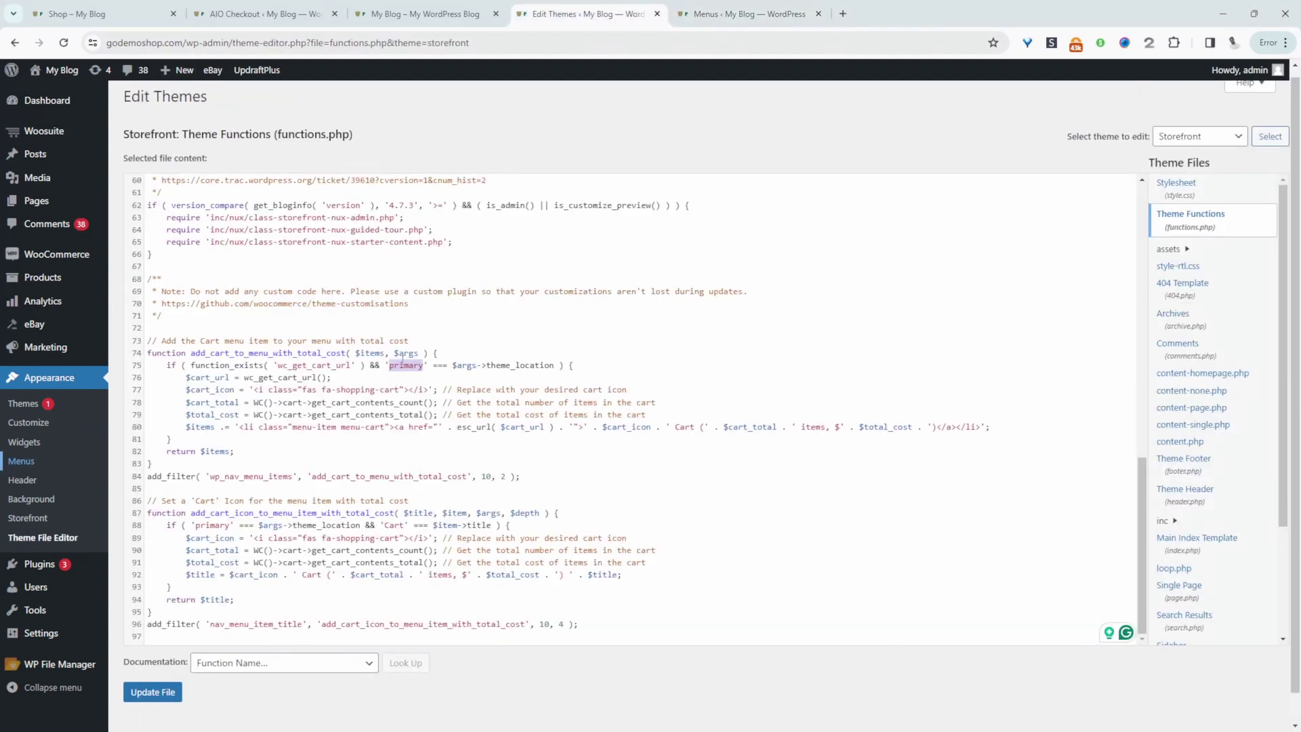
{"action": "left_click", "coordinate": [400, 365]}
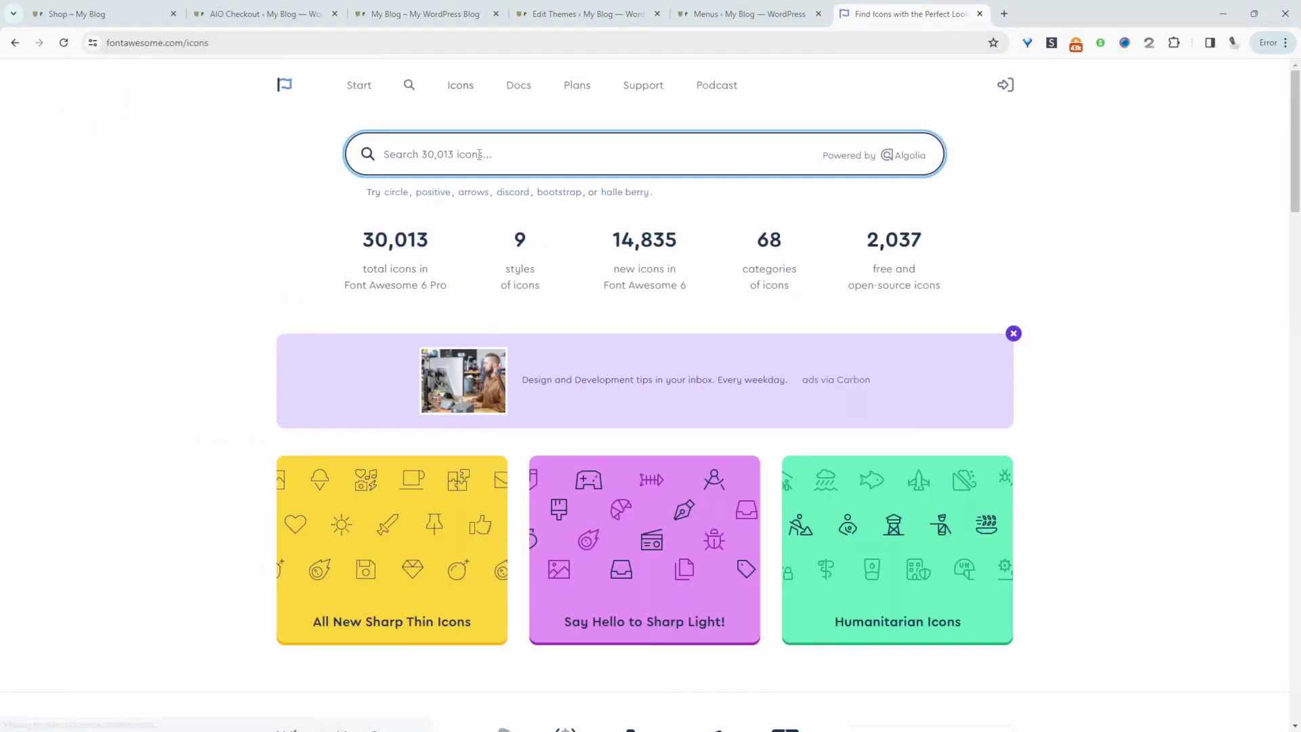
Search Font Awesome icons for 'cart' and pick the free cart-plus icon.
{"action": "type", "text": "c"}
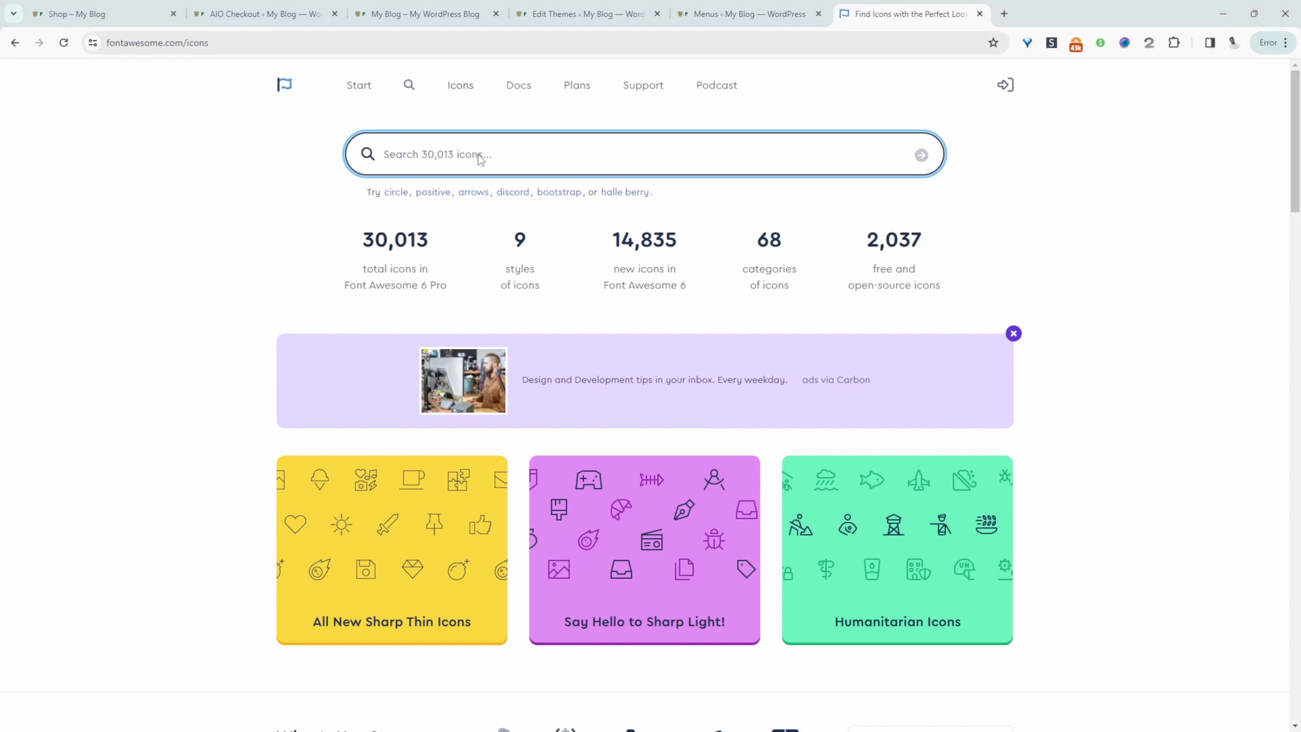
{"action": "type", "text": "cart"}
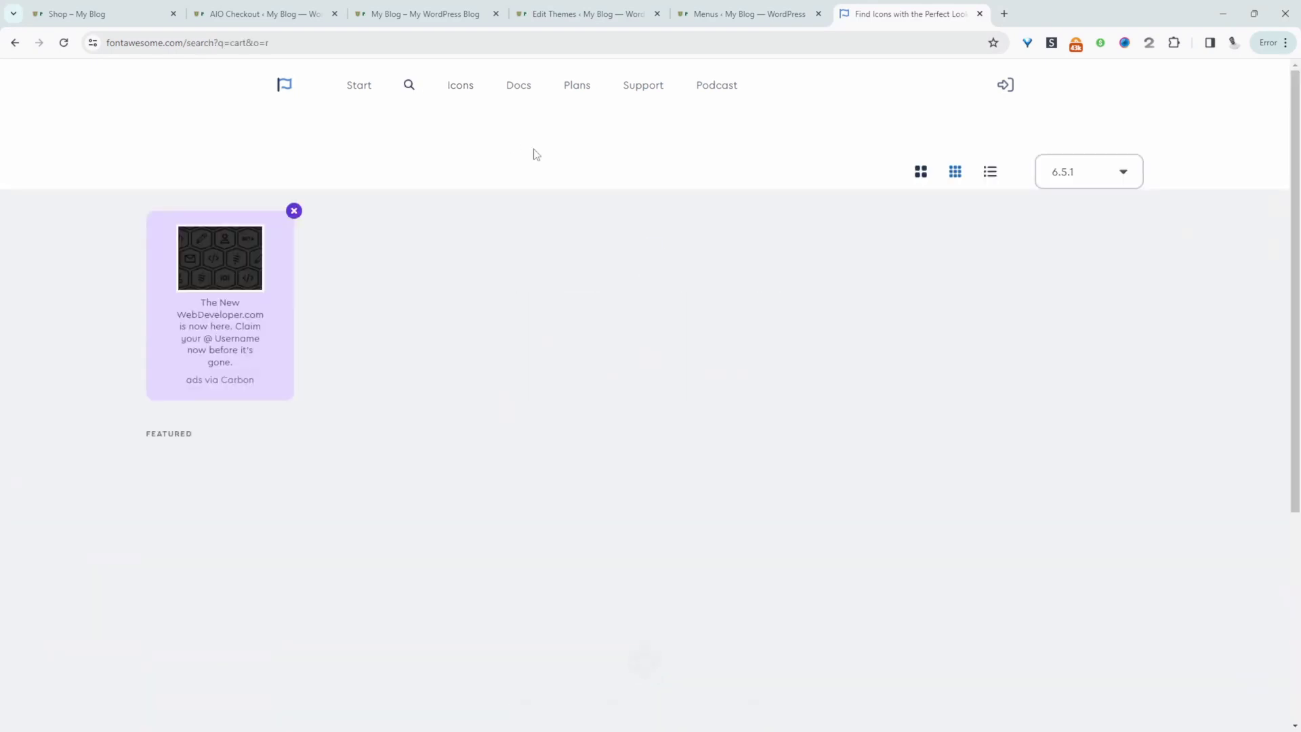
{"action": "scroll", "coordinate": [571, 278], "scroll_direction": "down", "scroll_amount": 5}
{"action": "scroll", "coordinate": [610, 360], "scroll_direction": "down", "scroll_amount": 7}
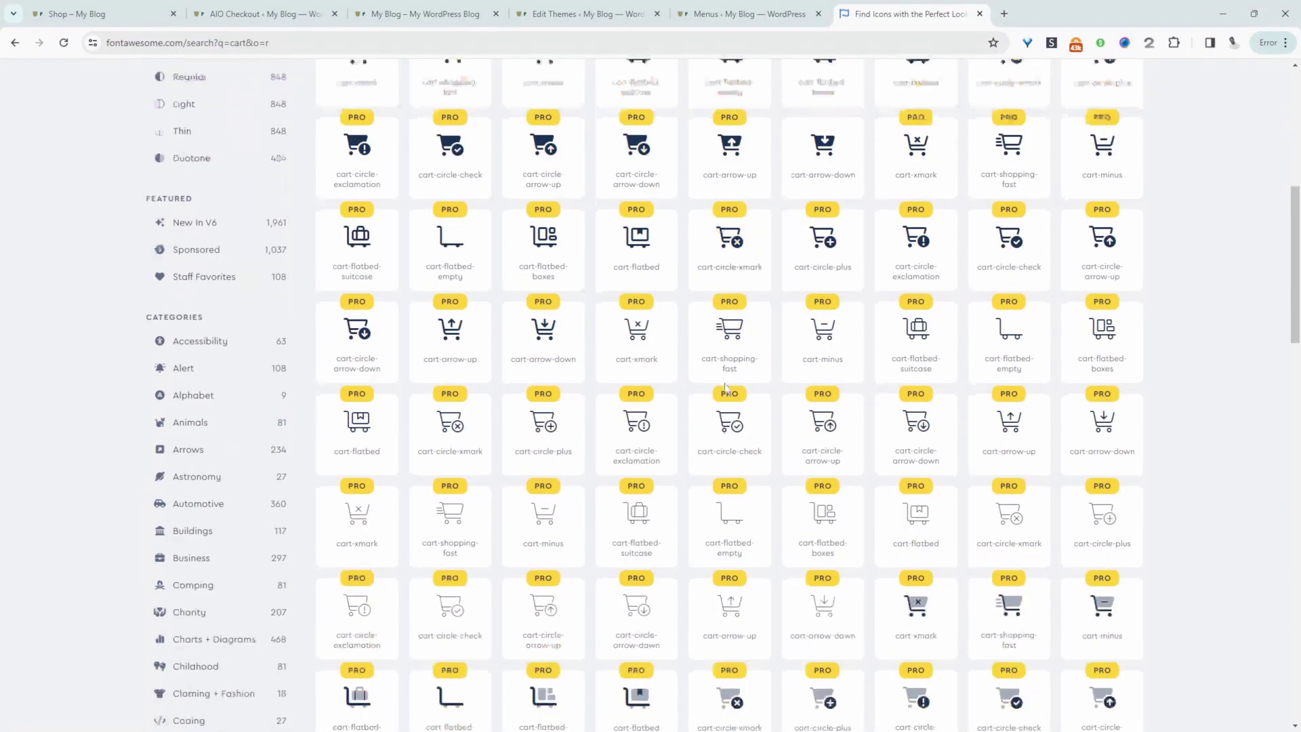
{"action": "scroll", "coordinate": [725, 387], "scroll_direction": "up", "scroll_amount": 12}
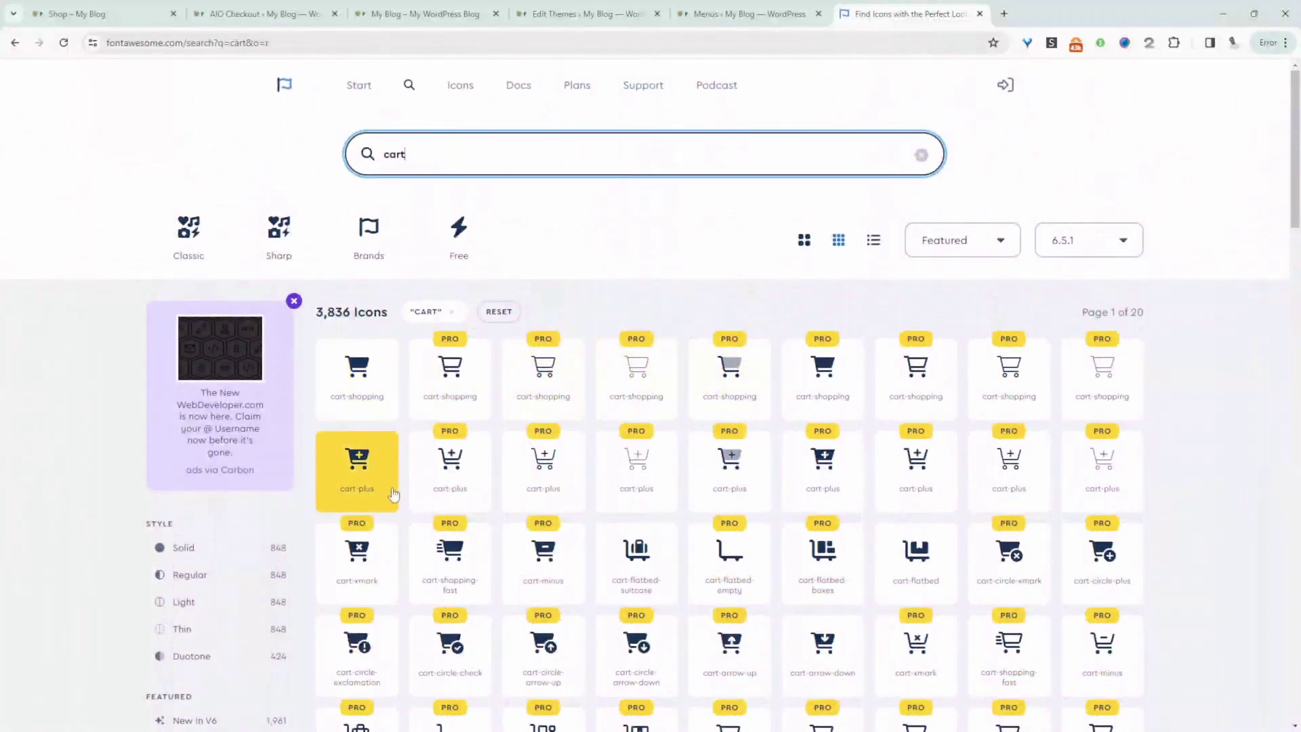
{"action": "left_click", "coordinate": [364, 489]}
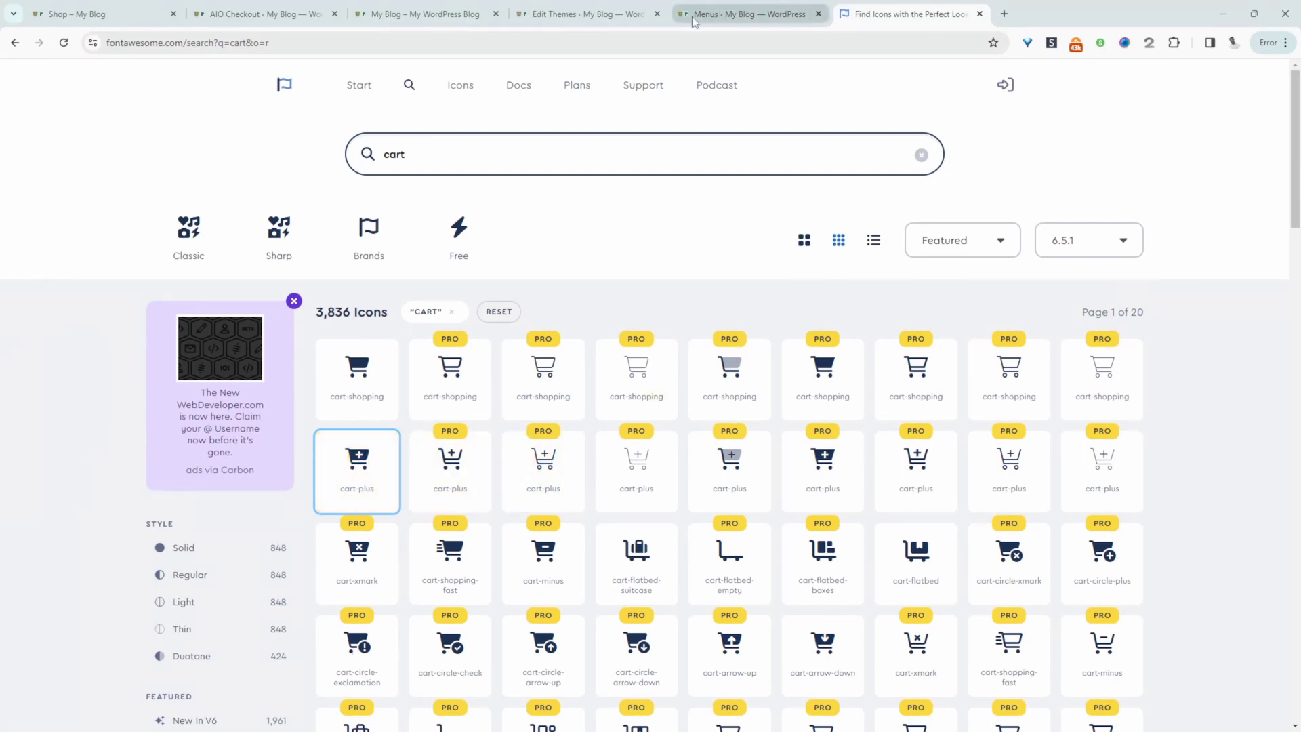
In the first cart function, change fa-shopping-cart to fa-cart-plus and remove the item count from the label.
{"action": "left_click", "coordinate": [583, 13]}
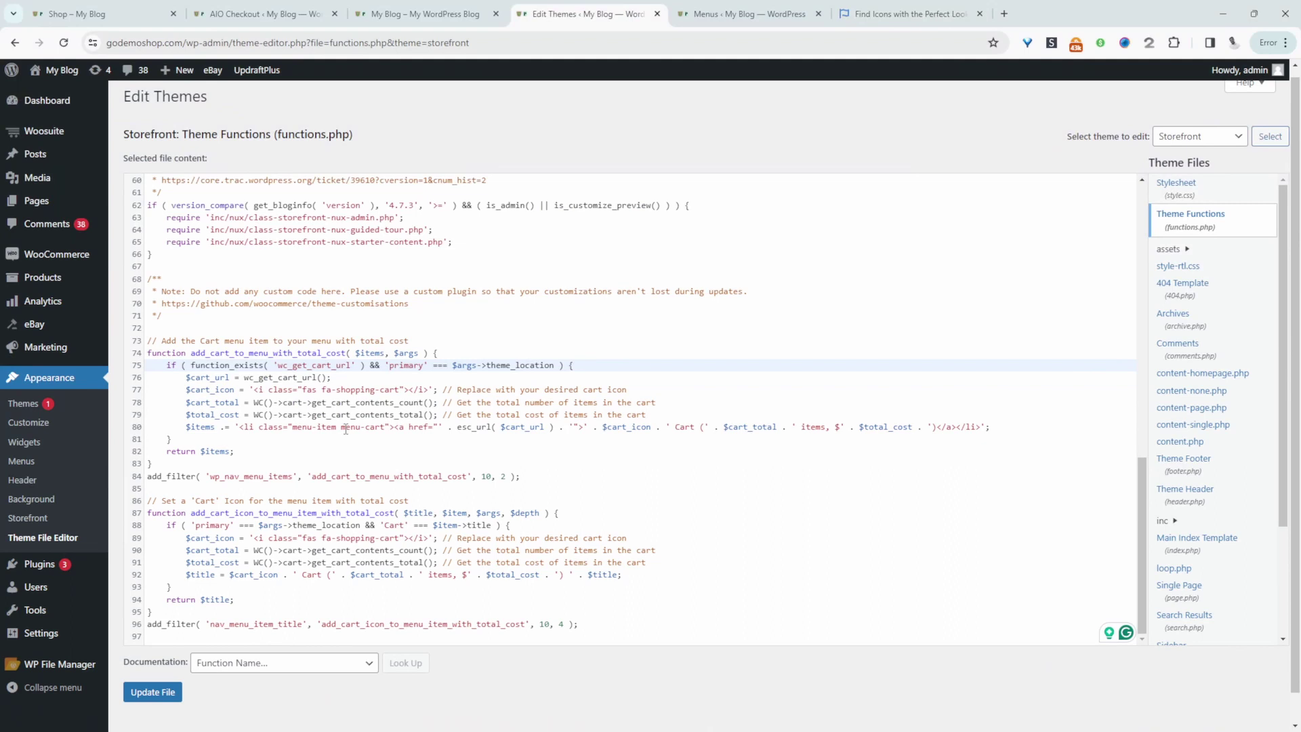
{"action": "left_click_drag", "start_coordinate": [336, 389], "coordinate": [385, 394]}
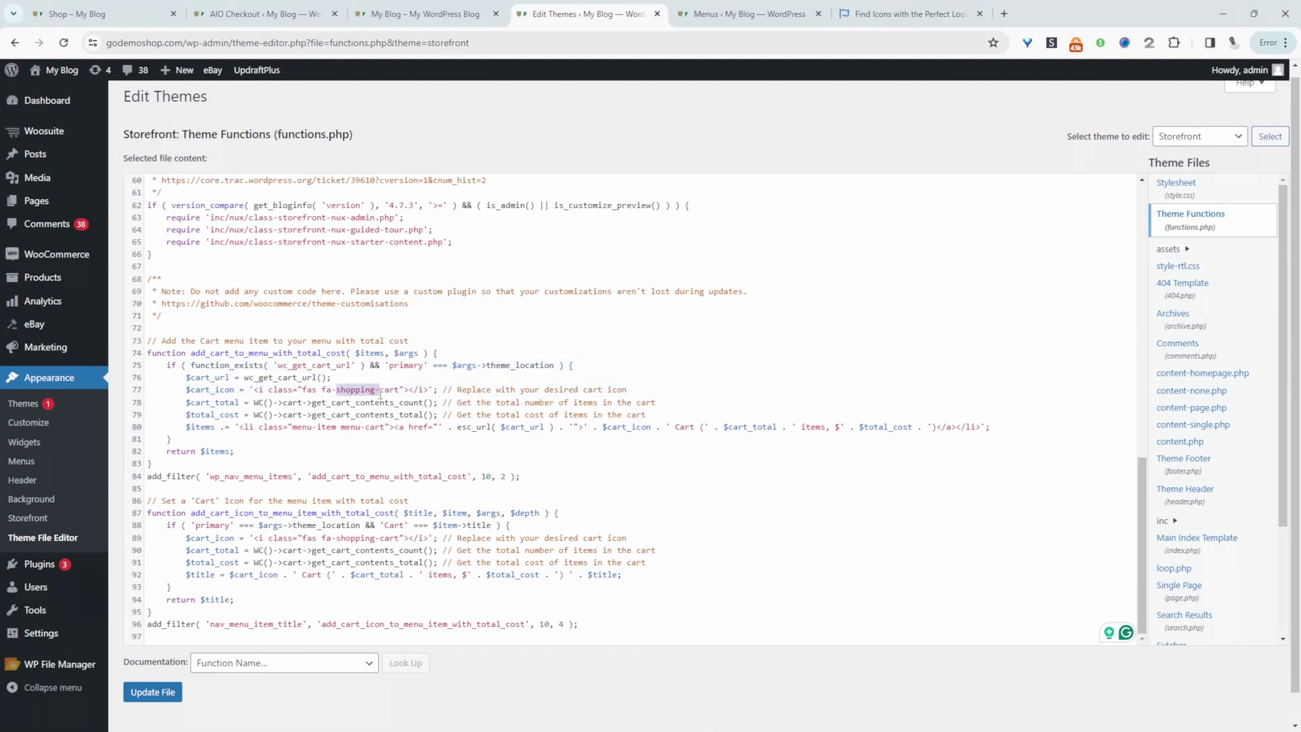
{"action": "key", "text": "BackSpace"}
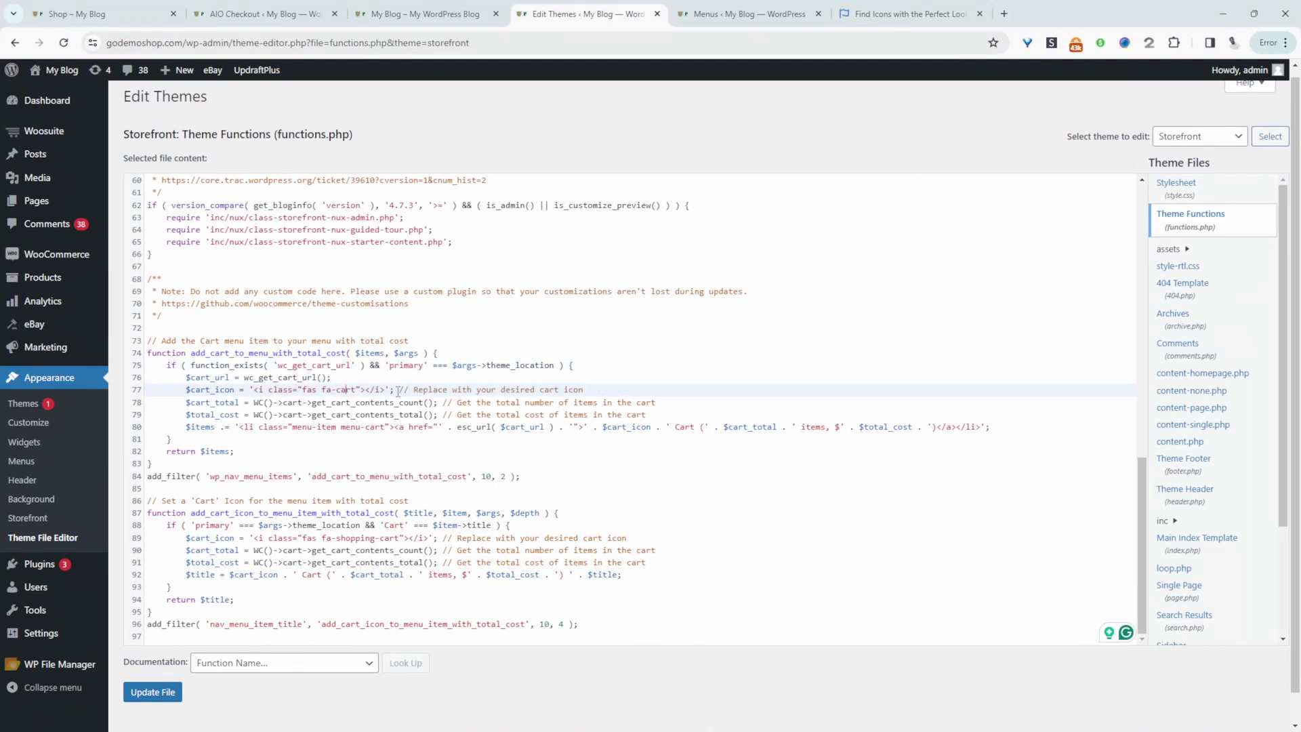
{"action": "key", "text": "Right"}
{"action": "key", "text": "Right"}
{"action": "type", "text": "-plus"}
{"action": "key", "text": "Down"}
{"action": "key", "text": "Down"}
{"action": "key", "text": "Down"}
{"action": "left_click", "coordinate": [178, 402]}
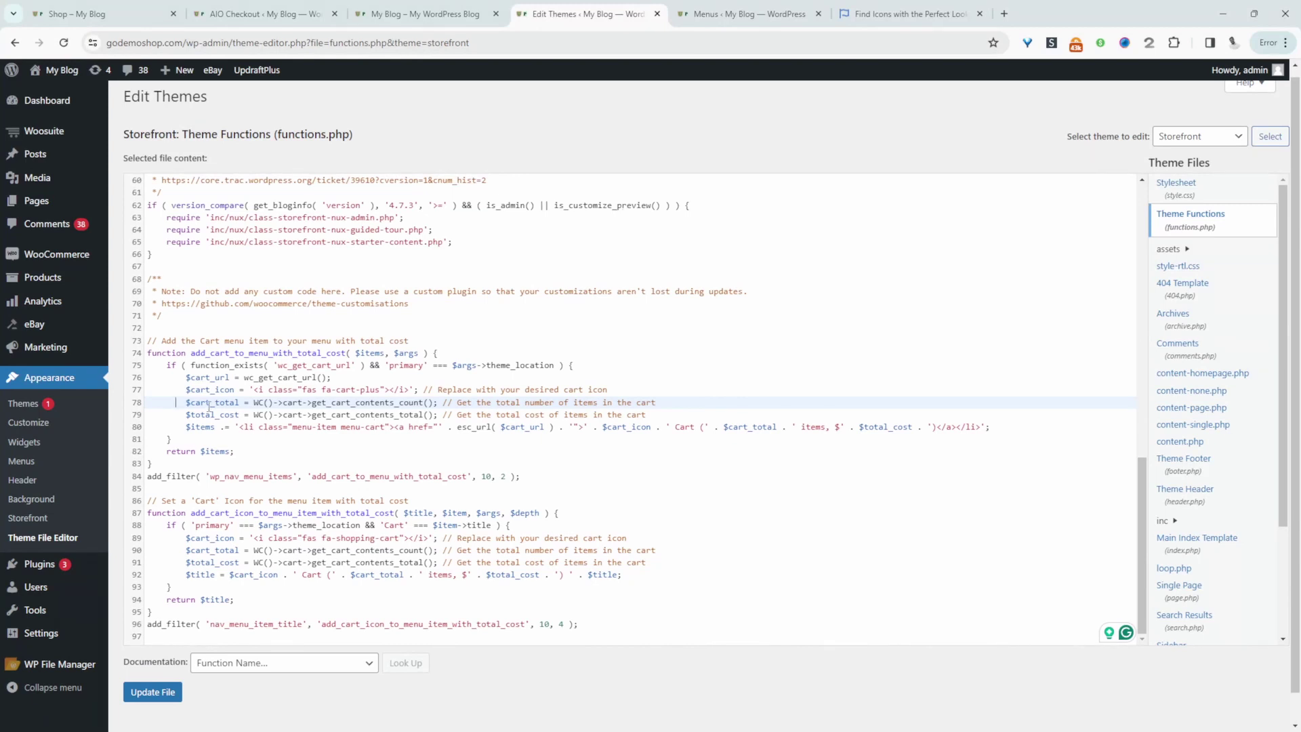
{"action": "type", "text": "//"}
{"action": "left_click", "coordinate": [661, 453]}
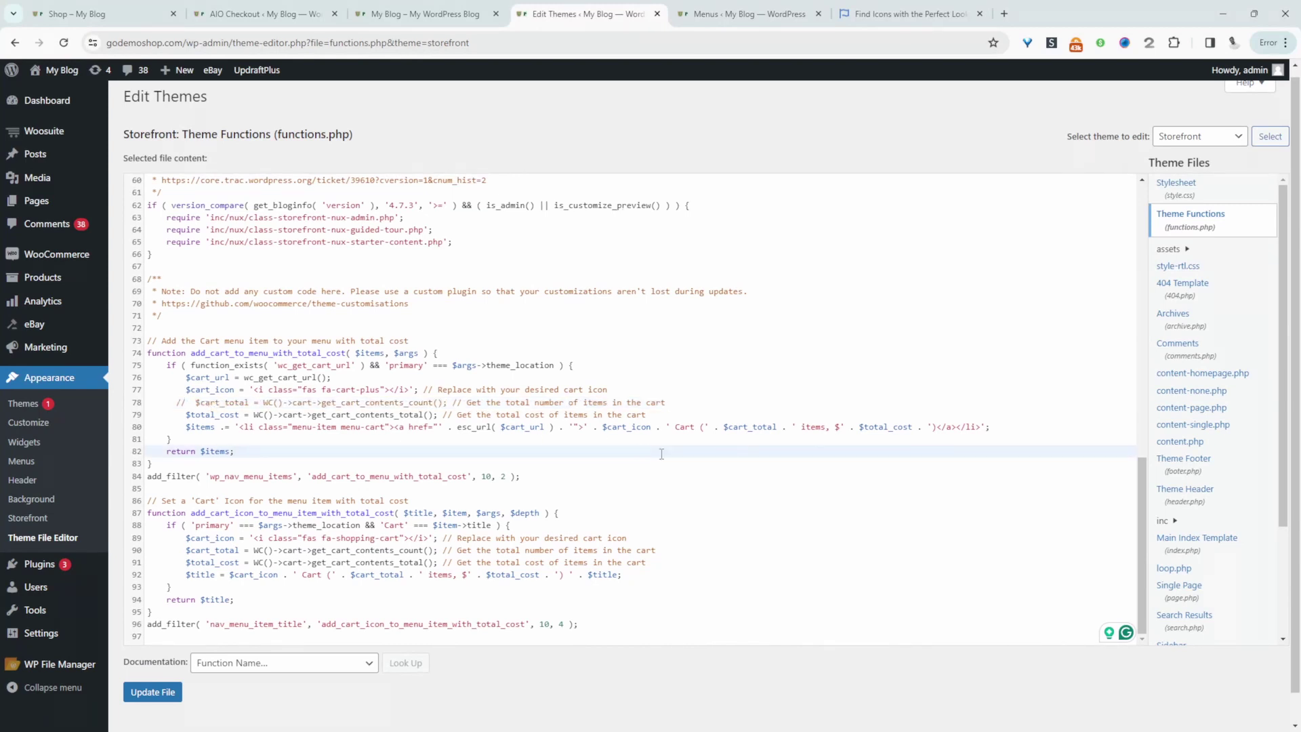
{"action": "left_click", "coordinate": [715, 428]}
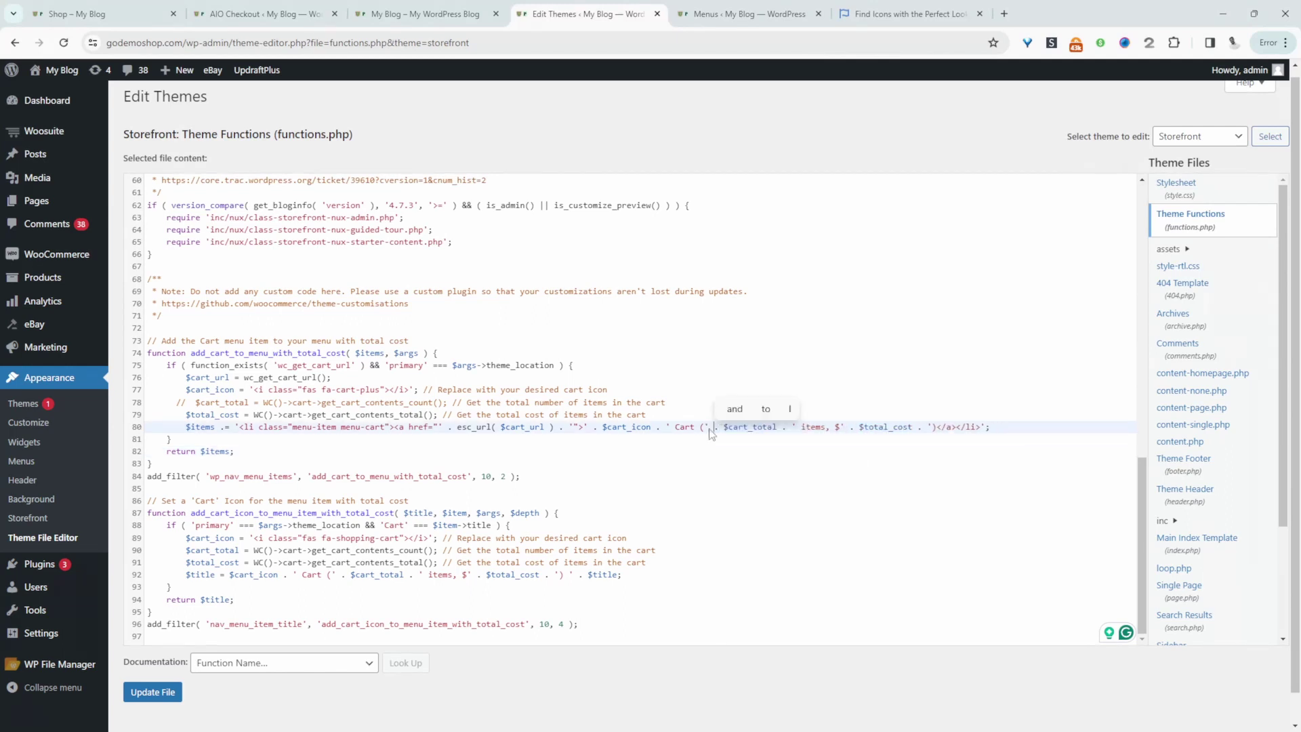
{"action": "left_click", "coordinate": [794, 488]}
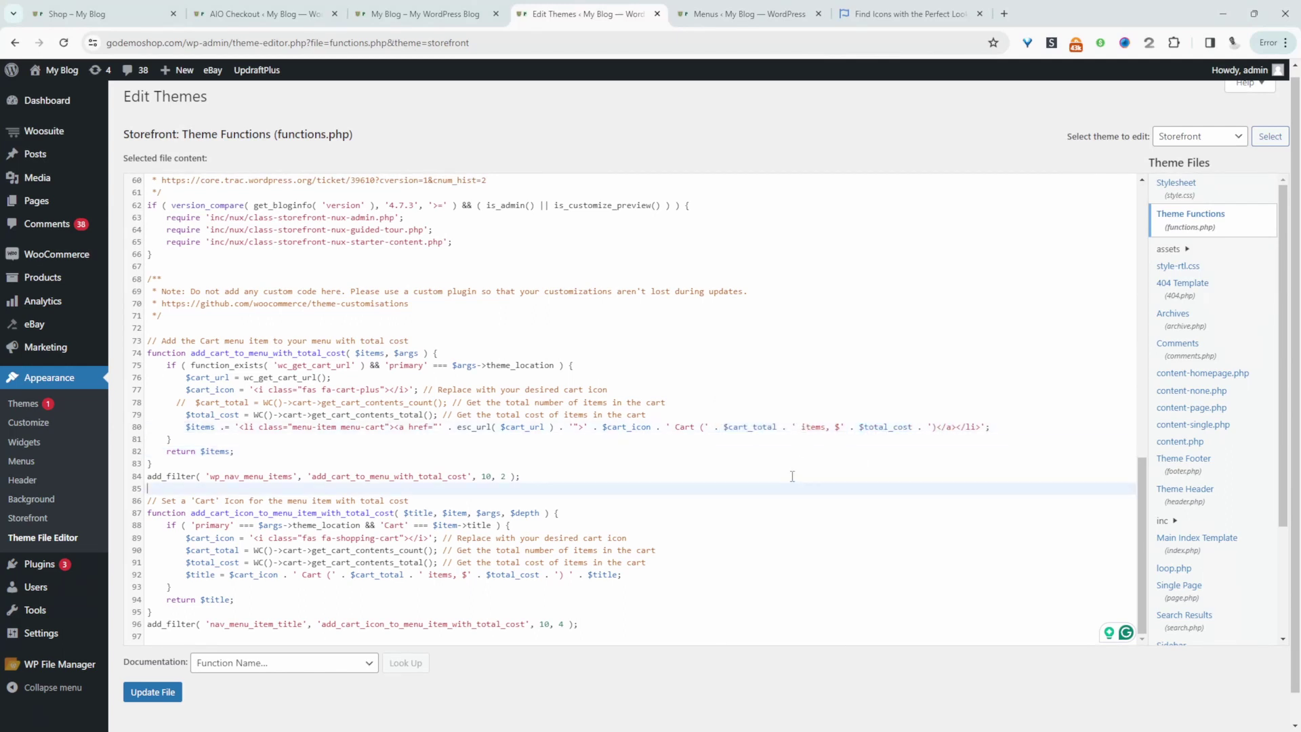
{"action": "left_click_drag", "start_coordinate": [707, 427], "coordinate": [833, 427]}
{"action": "key", "text": "BackSpace"}
Switch the second function's icon to fa-cart-plus, delete both item-count lines, and save functions.php.
{"action": "left_click", "coordinate": [708, 501]}
{"action": "scroll", "coordinate": [373, 585], "scroll_direction": "down", "scroll_amount": 1}
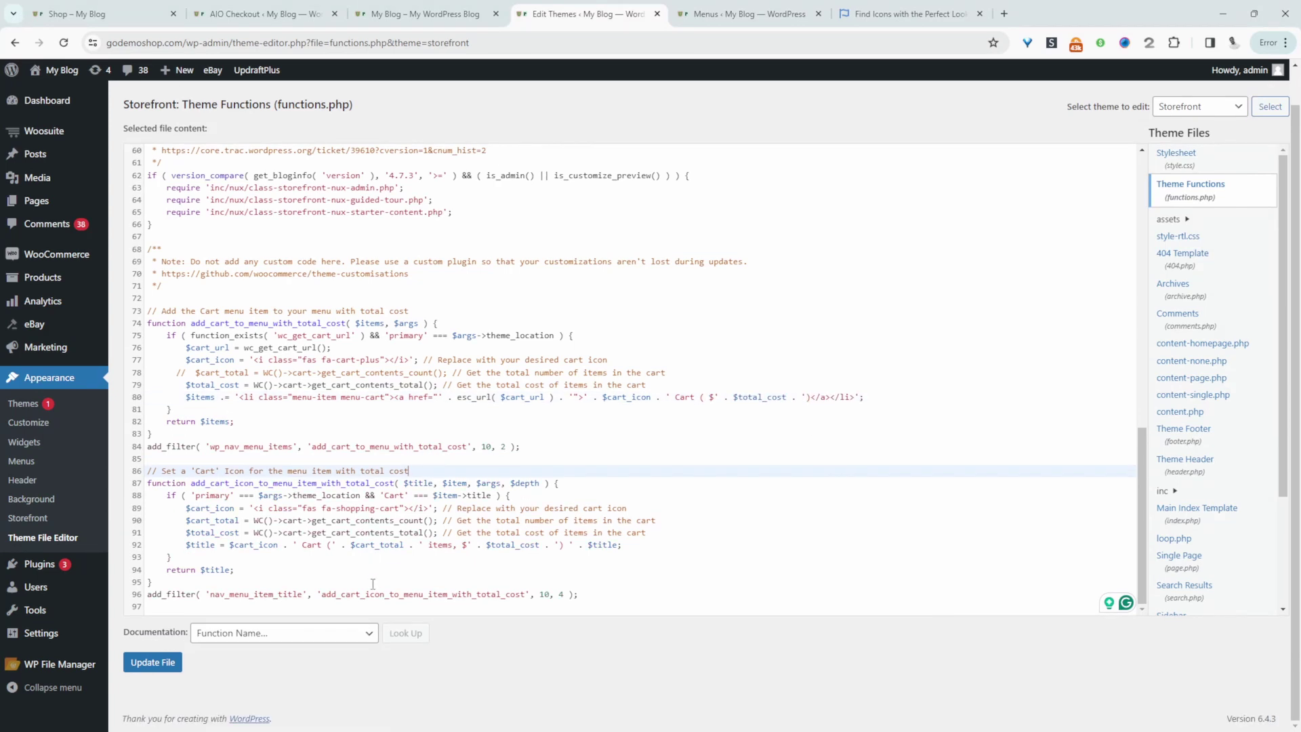
{"action": "double_click", "coordinate": [333, 507]}
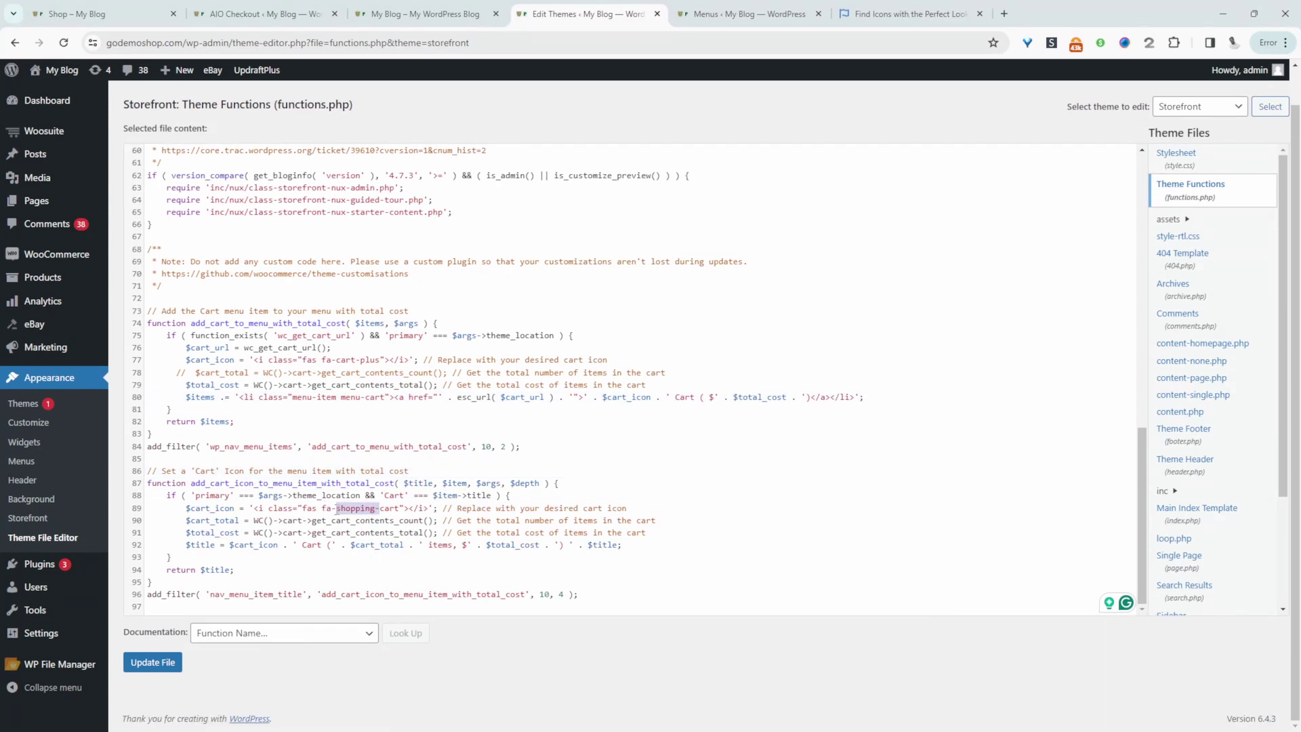
{"action": "key", "text": "BackSpace"}
{"action": "type", "text": "-plus"}
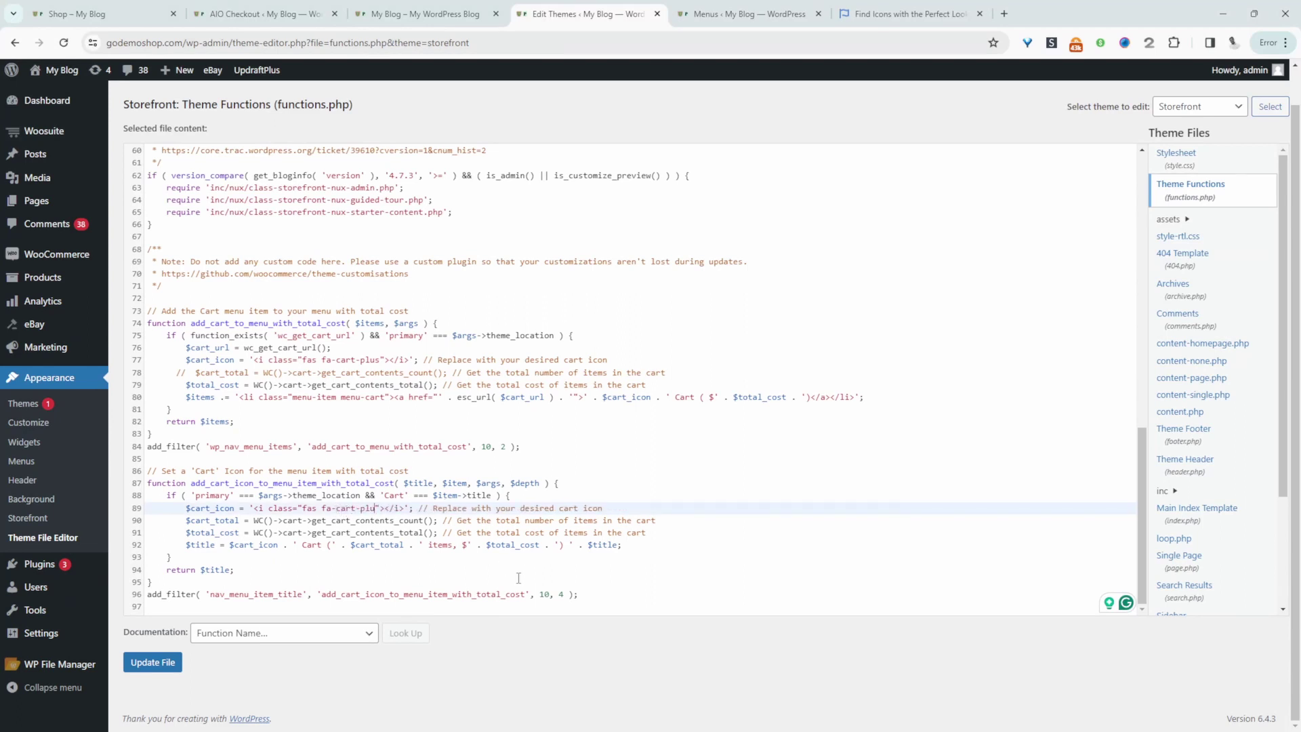
{"action": "left_click_drag", "start_coordinate": [657, 521], "coordinate": [163, 526]}
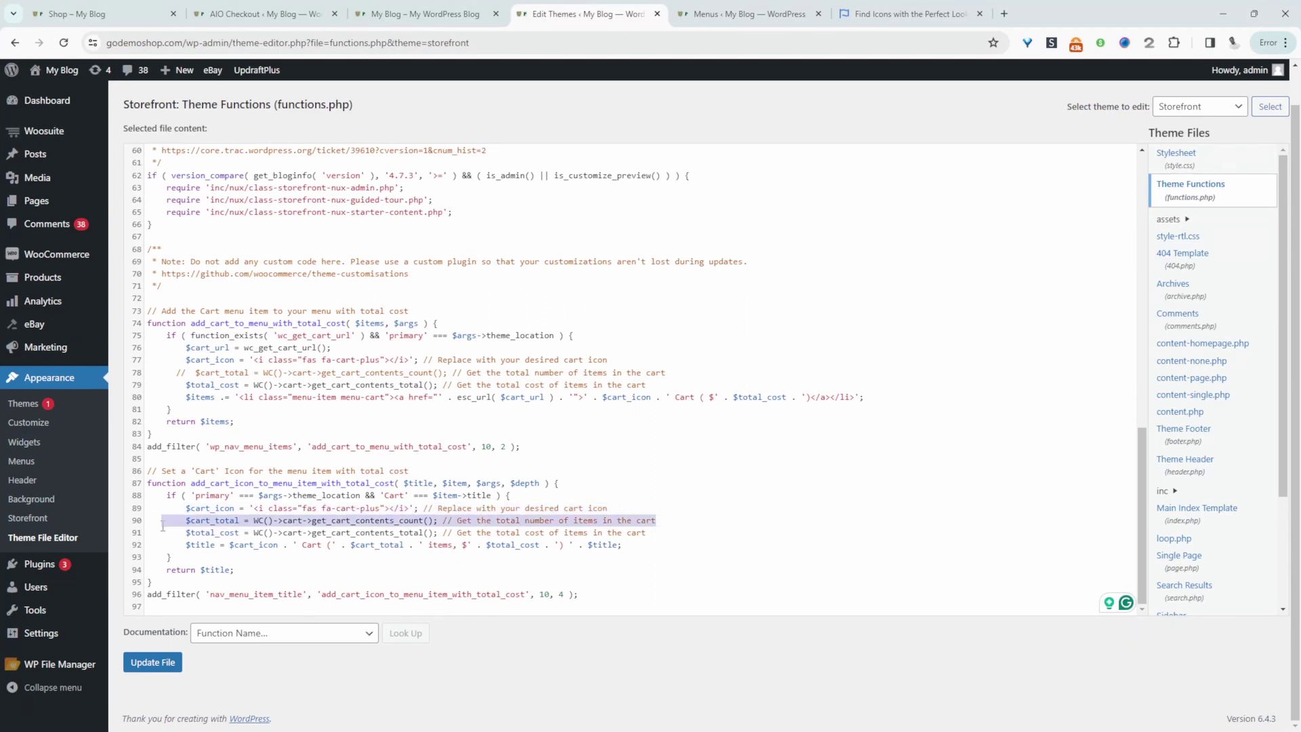
{"action": "key", "text": "BackSpace"}
{"action": "key", "text": "BackSpace"}
{"action": "key", "text": "BackSpace"}
{"action": "left_click_drag", "start_coordinate": [689, 384], "coordinate": [136, 386]}
{"action": "key", "text": "BackSpace"}
{"action": "key", "text": "BackSpace"}
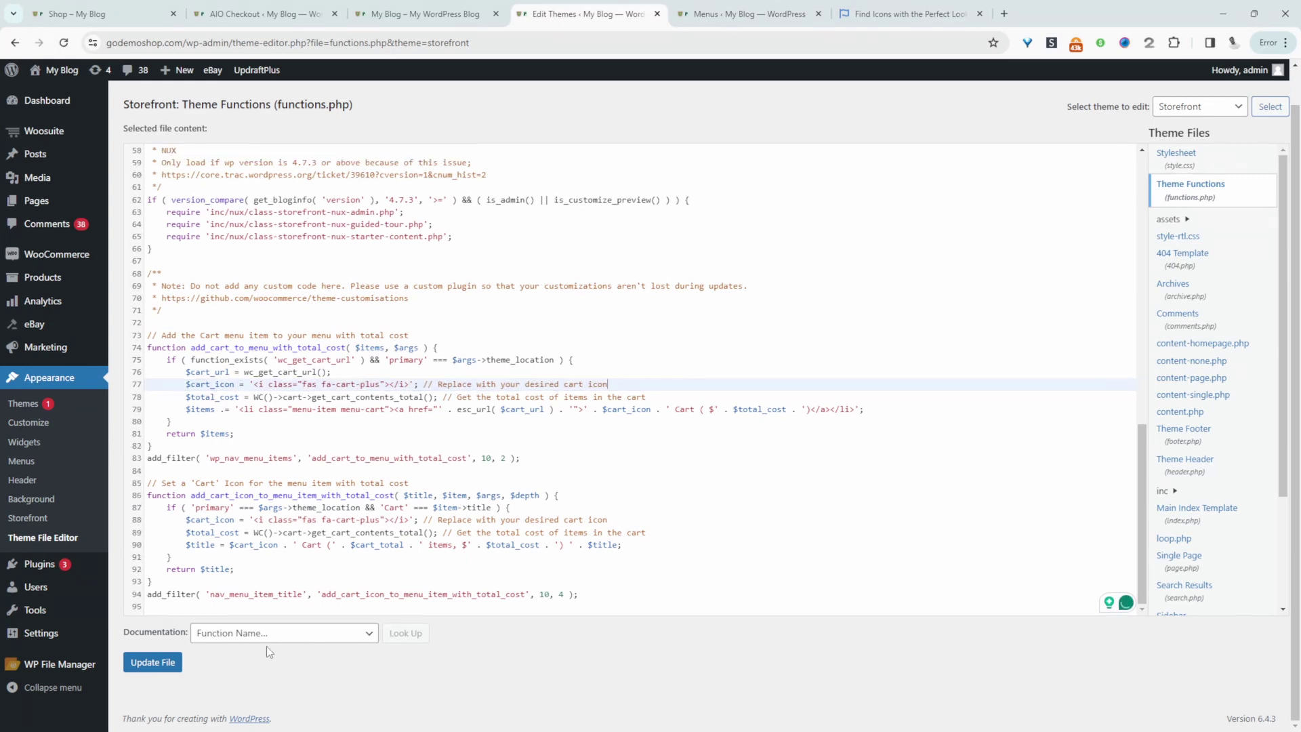
{"action": "left_click", "coordinate": [165, 668]}
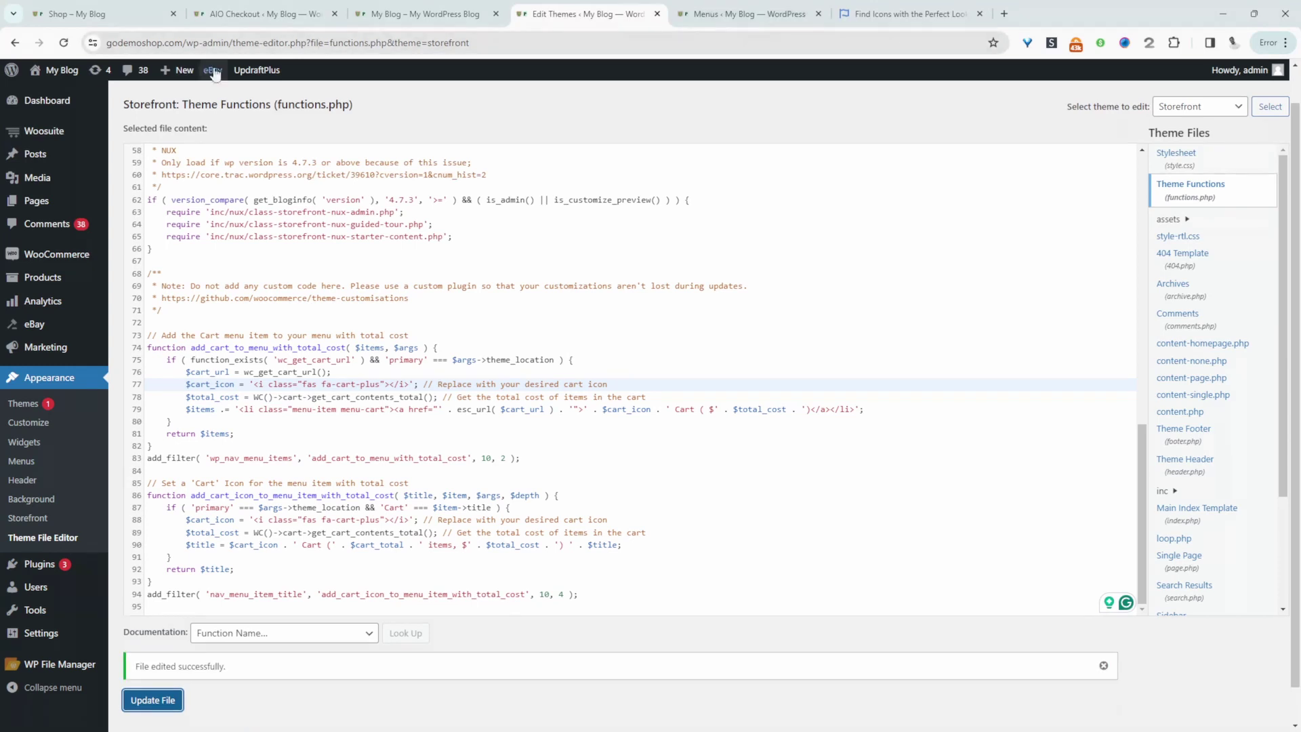
Open the store's Cart page and confirm the menu reads Cart ($31) with the icon.
{"action": "mouse_move", "coordinate": [55, 70]}
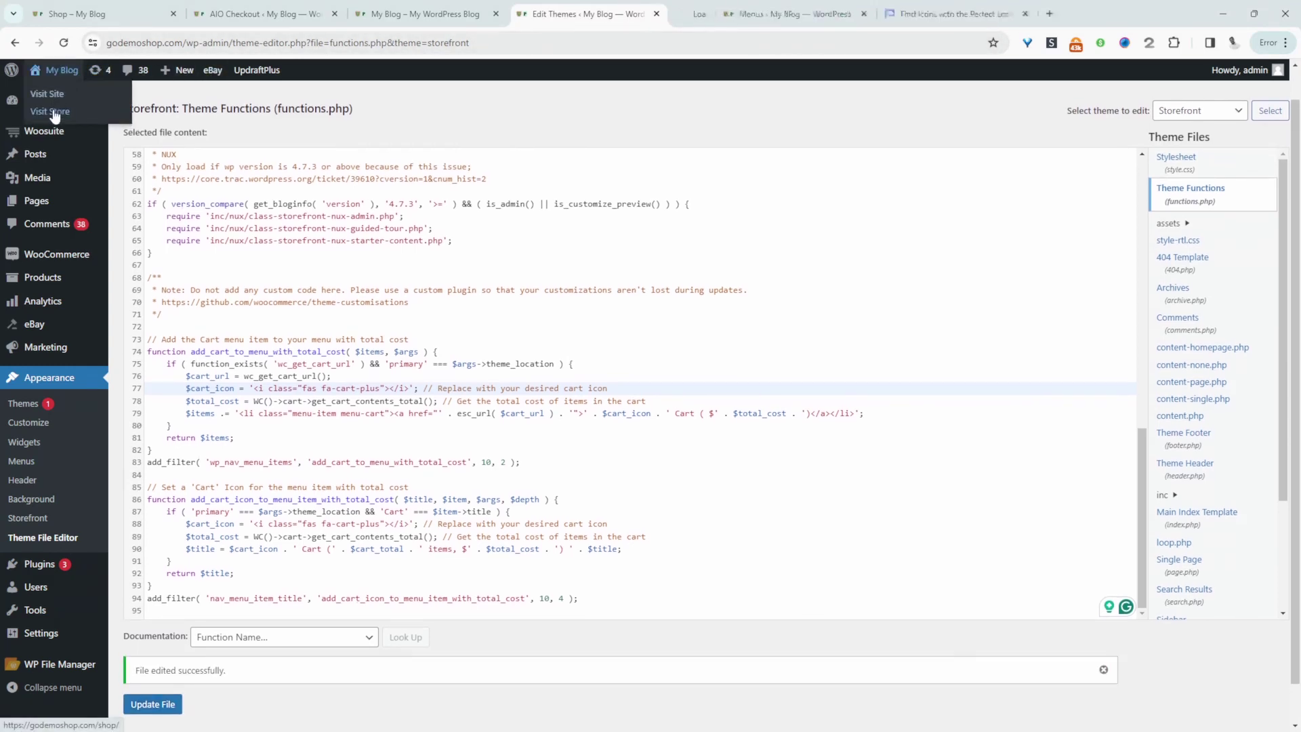
{"action": "key", "text": "ctrl+Tab"}
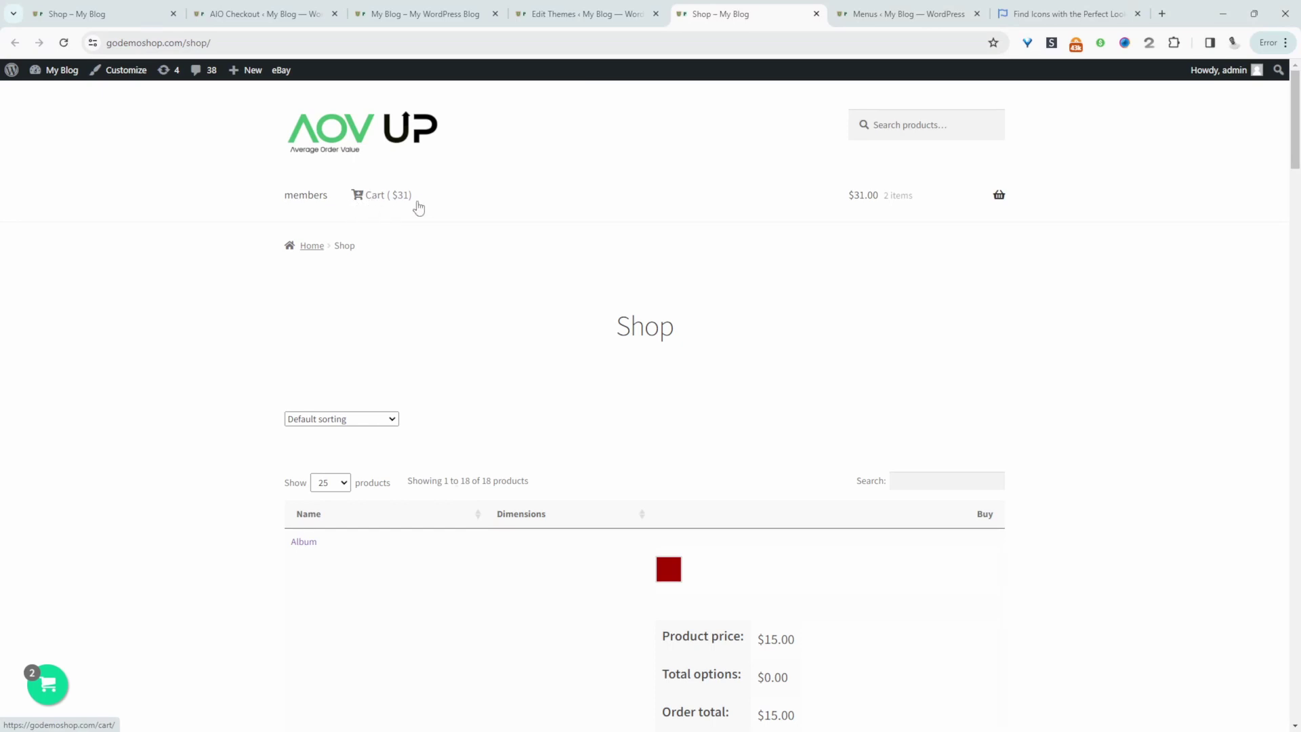
{"action": "left_click", "coordinate": [380, 203]}
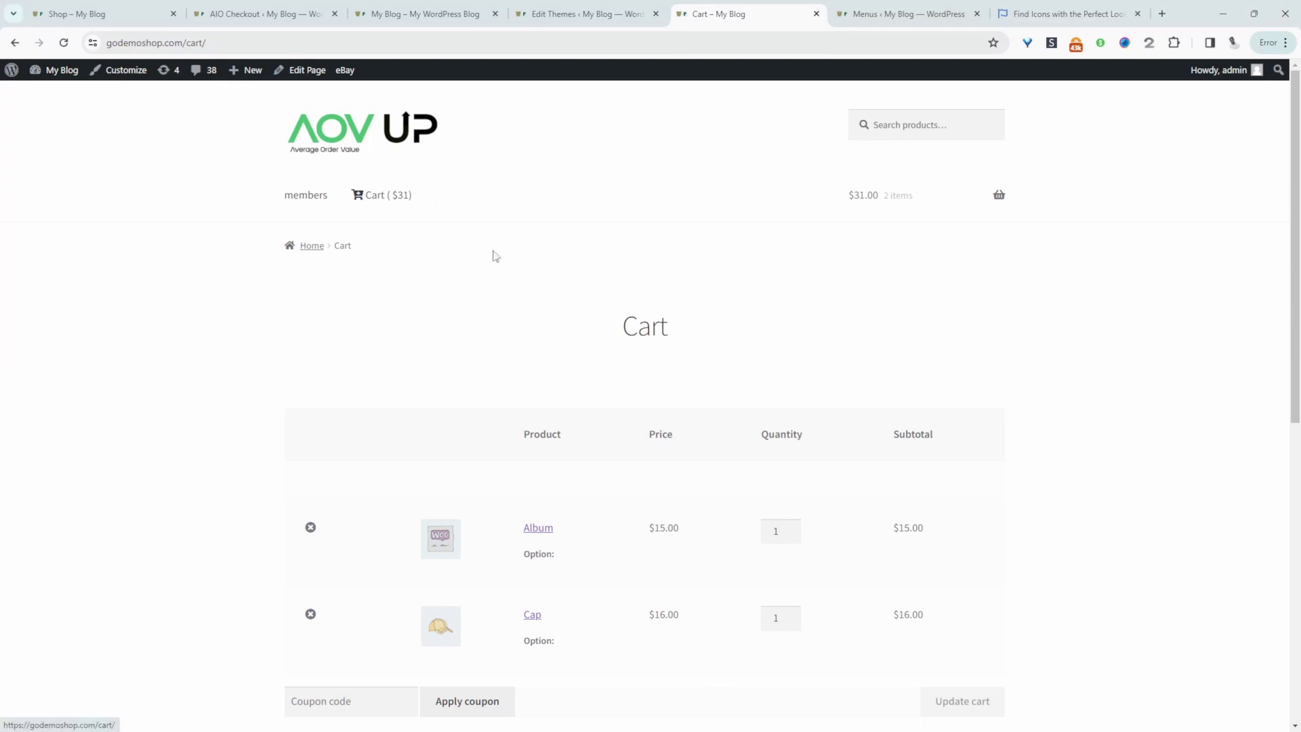
Load aovup.com to view the AIO Checkout page, then return to the store admin tab.
{"action": "mouse_move", "coordinate": [918, 208]}
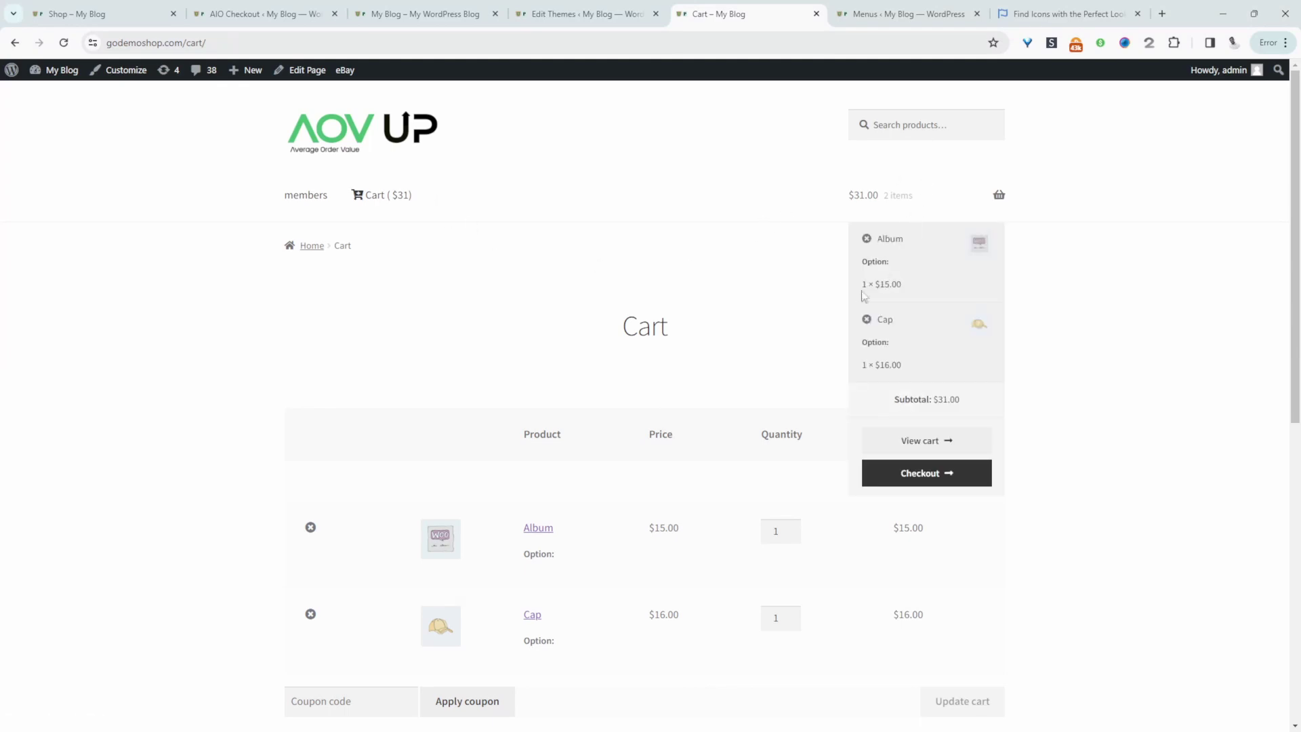
{"action": "left_click", "coordinate": [901, 14]}
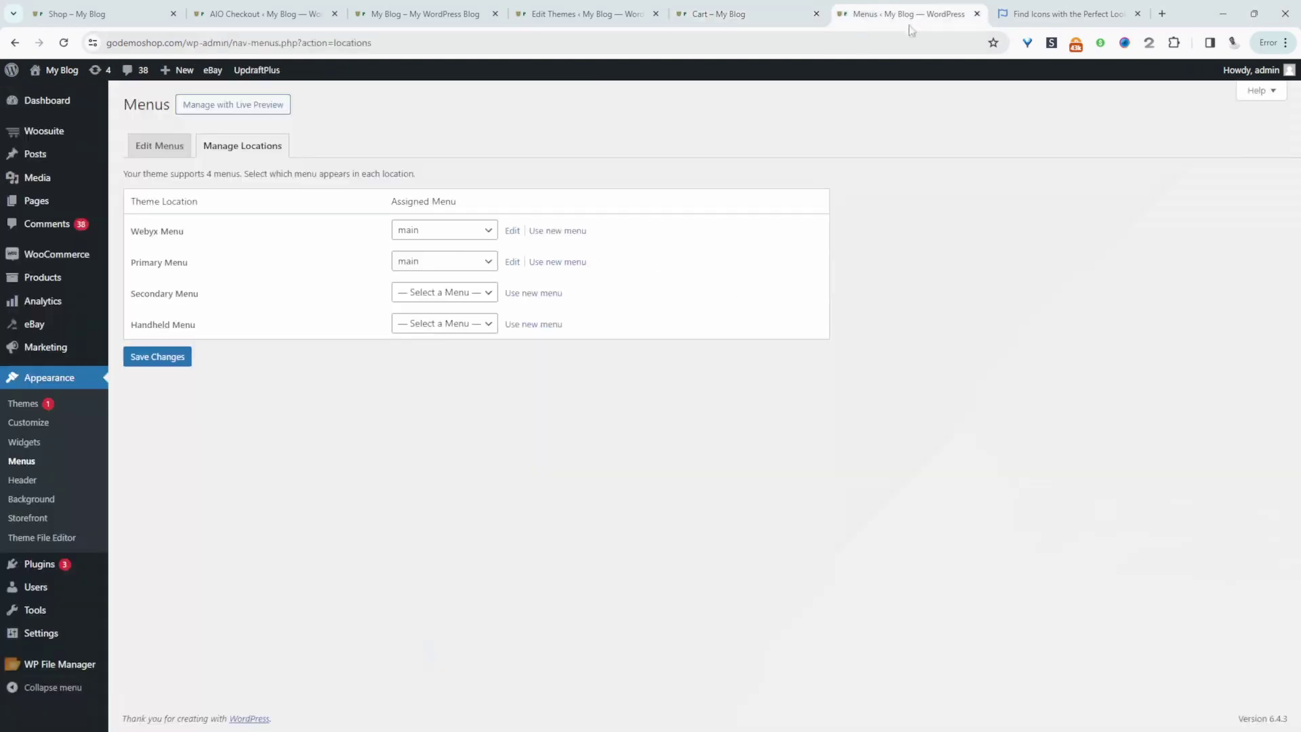
{"action": "left_click", "coordinate": [751, 47]}
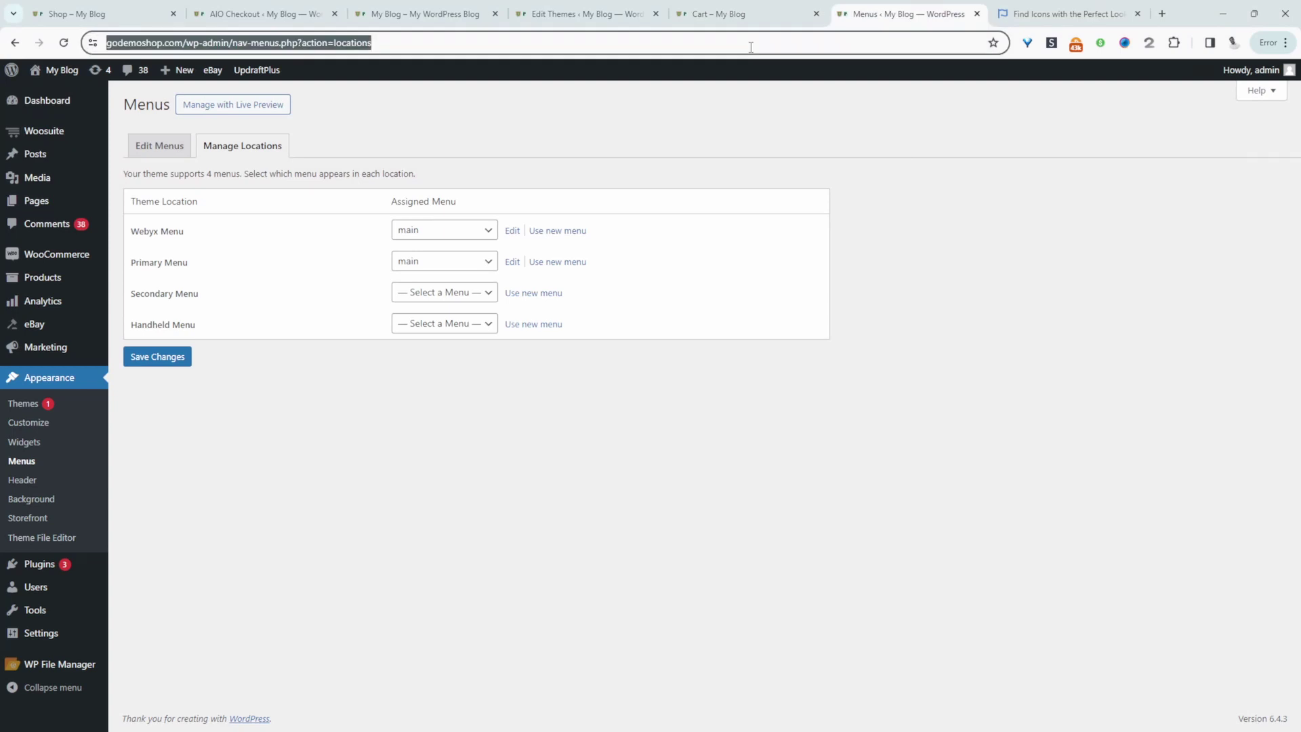
{"action": "type", "text": "aovup.com"}
{"action": "key", "text": "Return"}
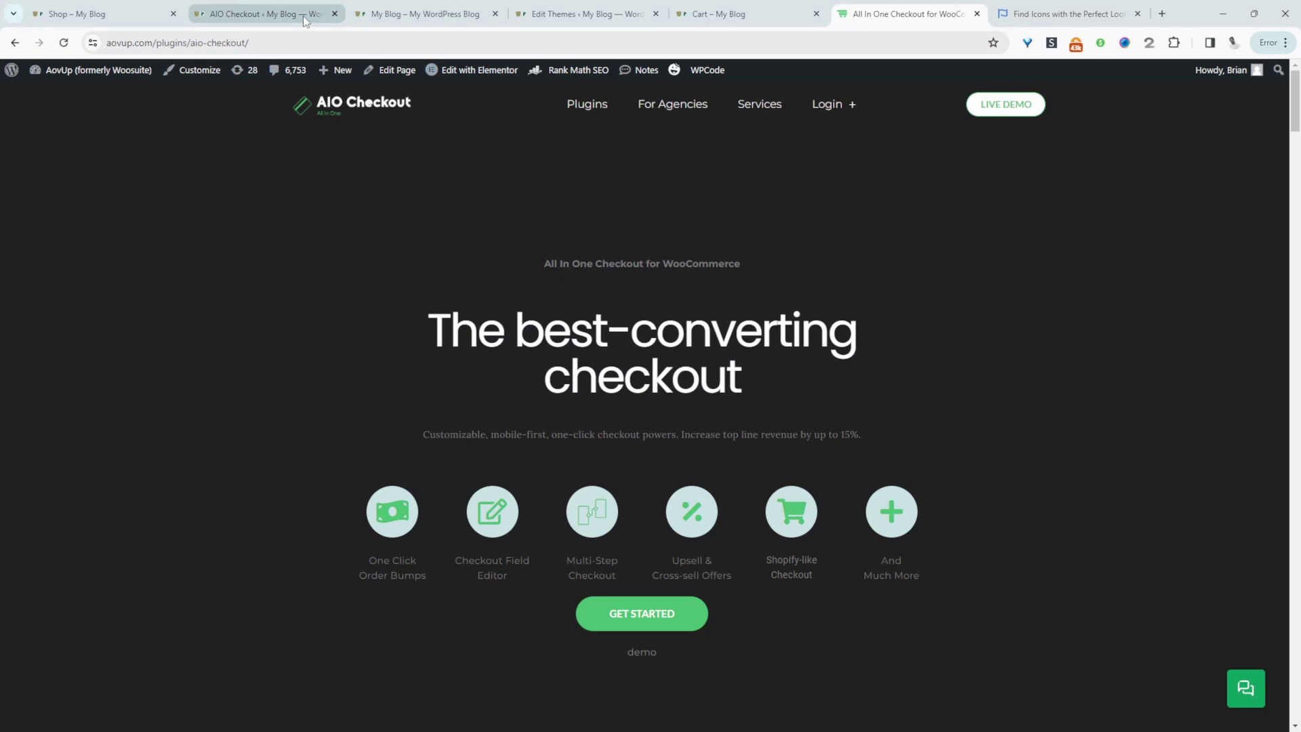
{"action": "left_click", "coordinate": [420, 13]}
Go to Woosuite > AIO Checkout from the dashboard and open the Mini Cart settings card.
{"action": "left_click", "coordinate": [61, 70]}
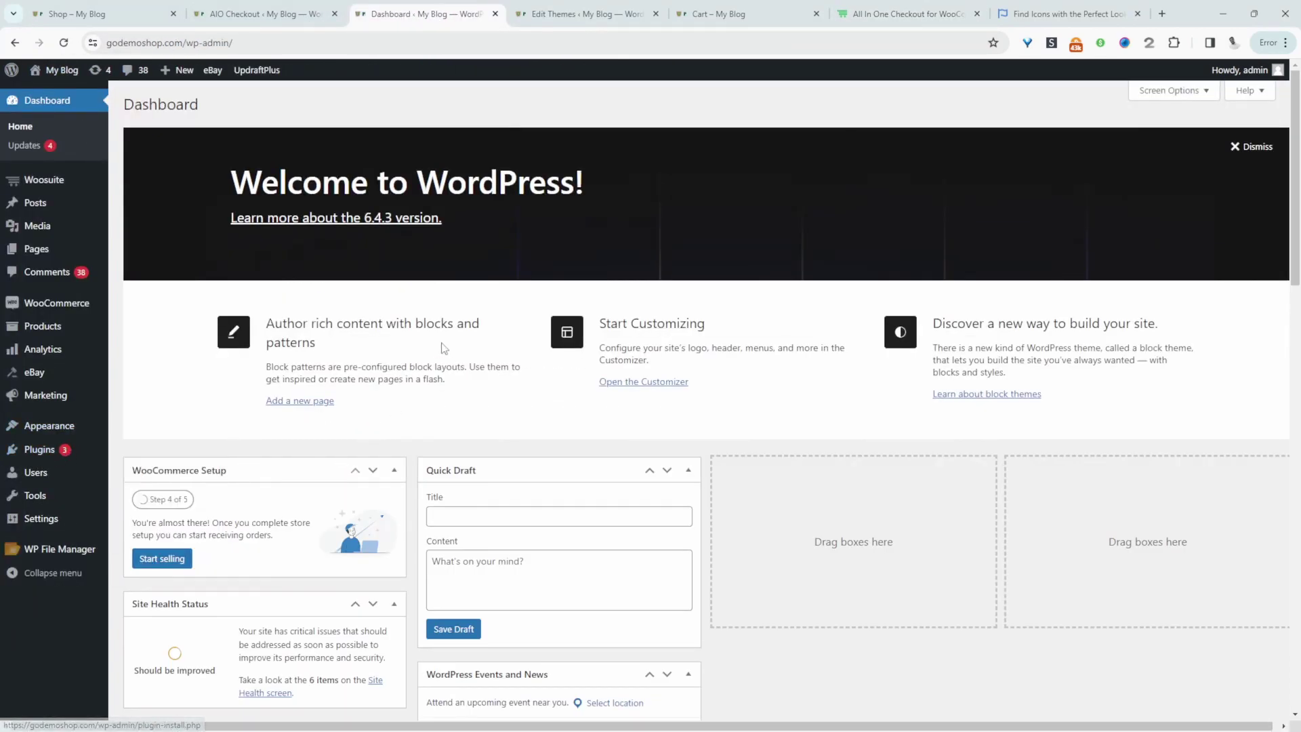
{"action": "mouse_move", "coordinate": [59, 181]}
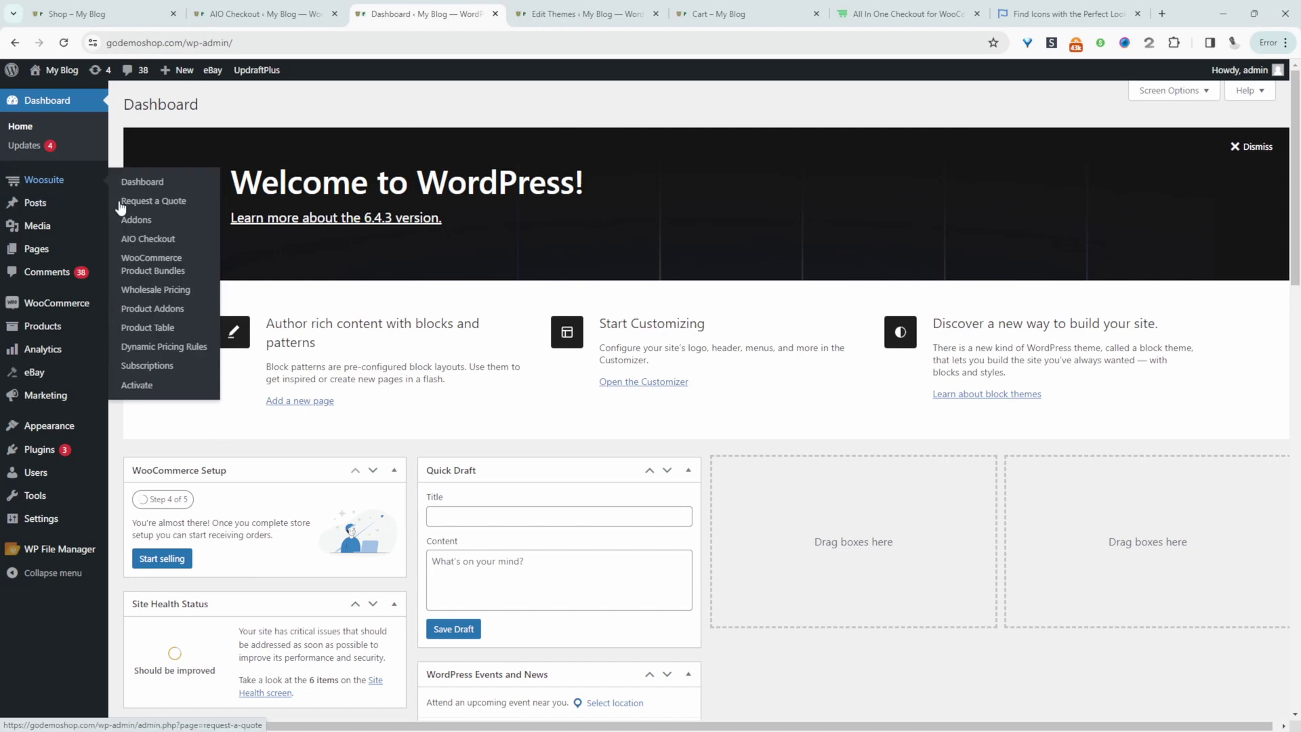
{"action": "left_click", "coordinate": [148, 241]}
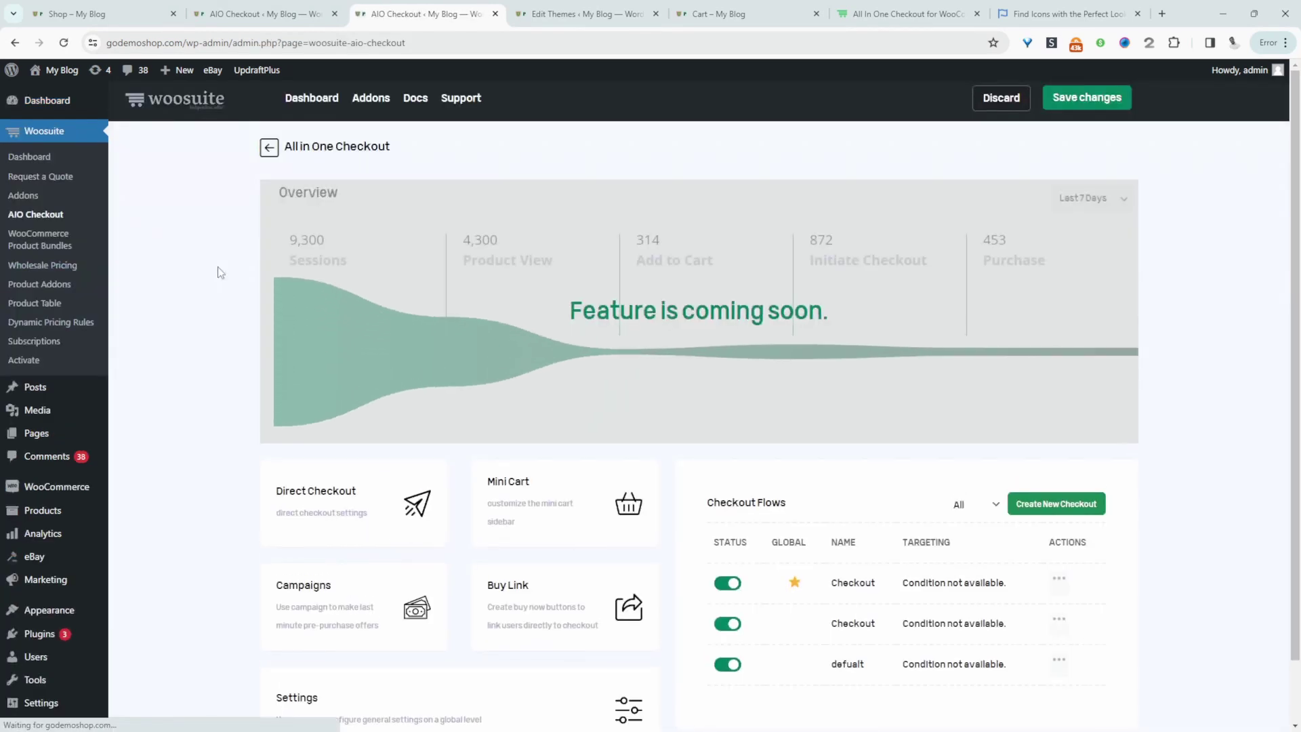
{"action": "left_click", "coordinate": [559, 510]}
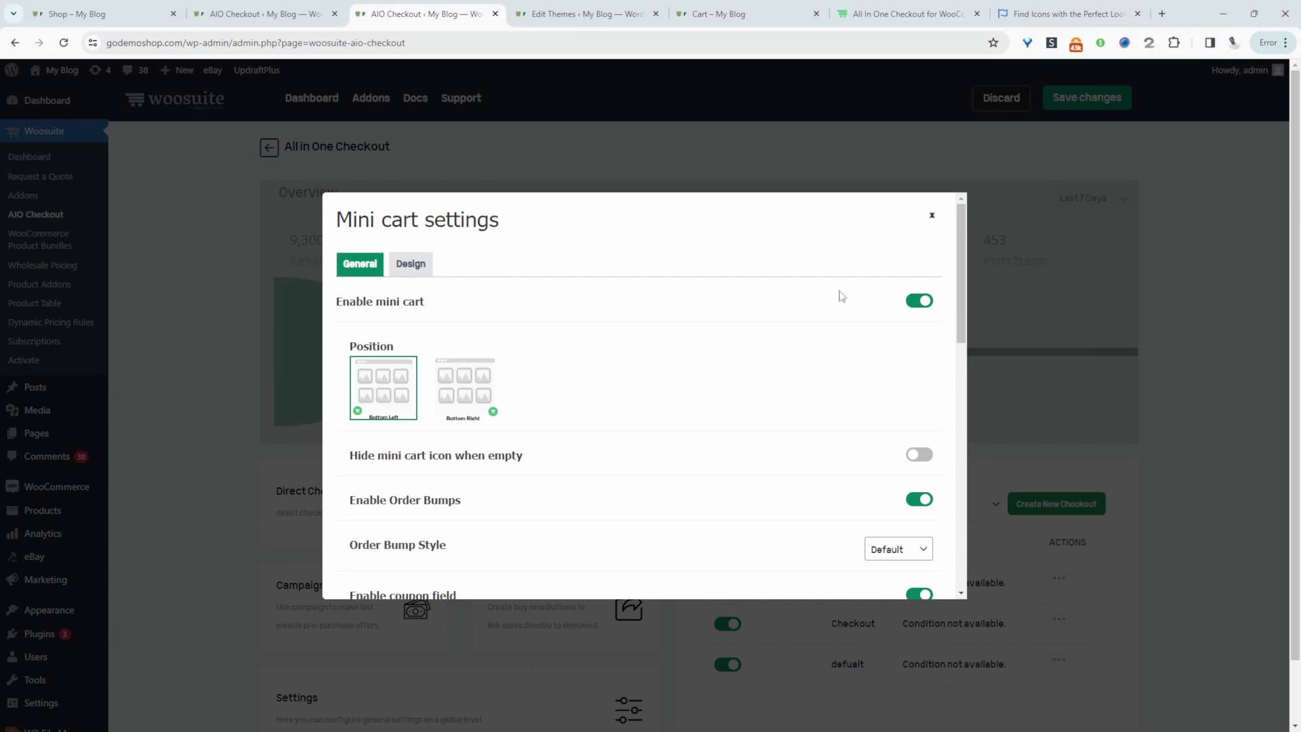
Keep the mini cart Bottom Left, hide it when empty, set order bump style Horizontal, and save.
{"action": "left_click", "coordinate": [482, 401]}
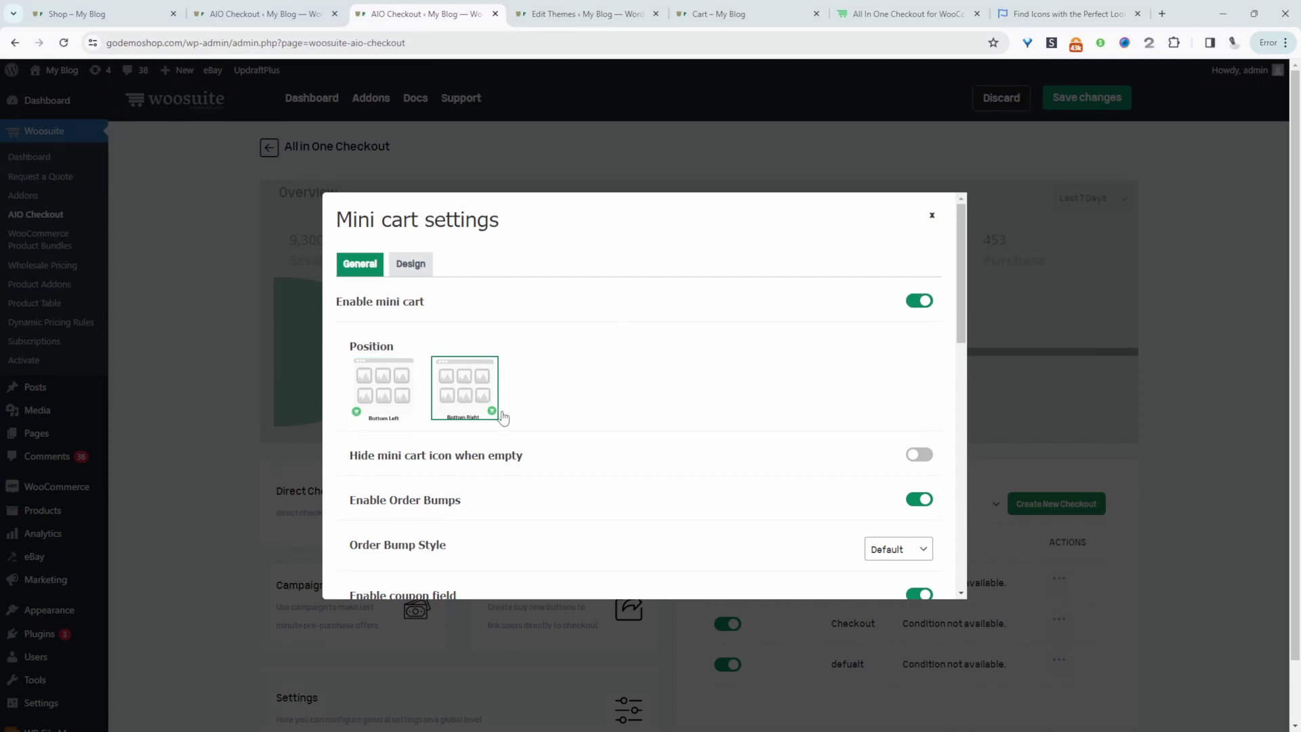
{"action": "left_click", "coordinate": [374, 400]}
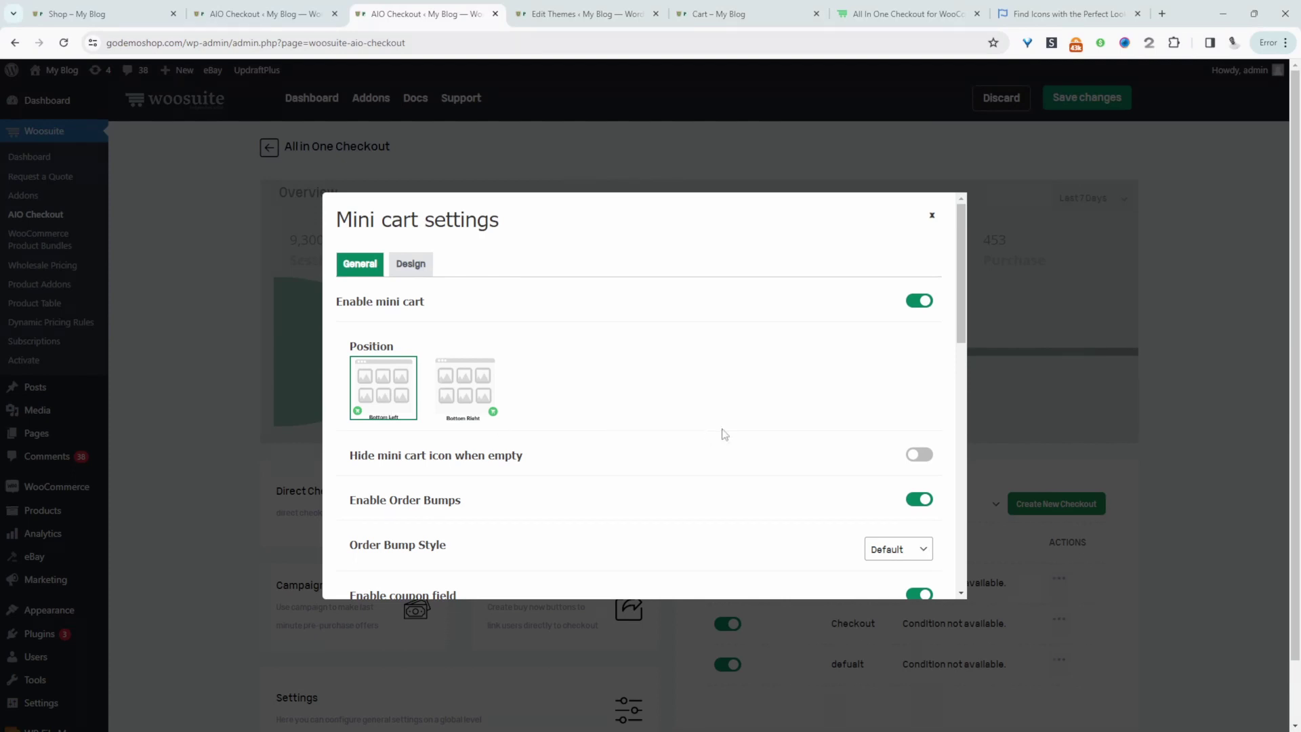
{"action": "left_click", "coordinate": [913, 455]}
{"action": "scroll", "coordinate": [478, 423], "scroll_direction": "down", "scroll_amount": 3}
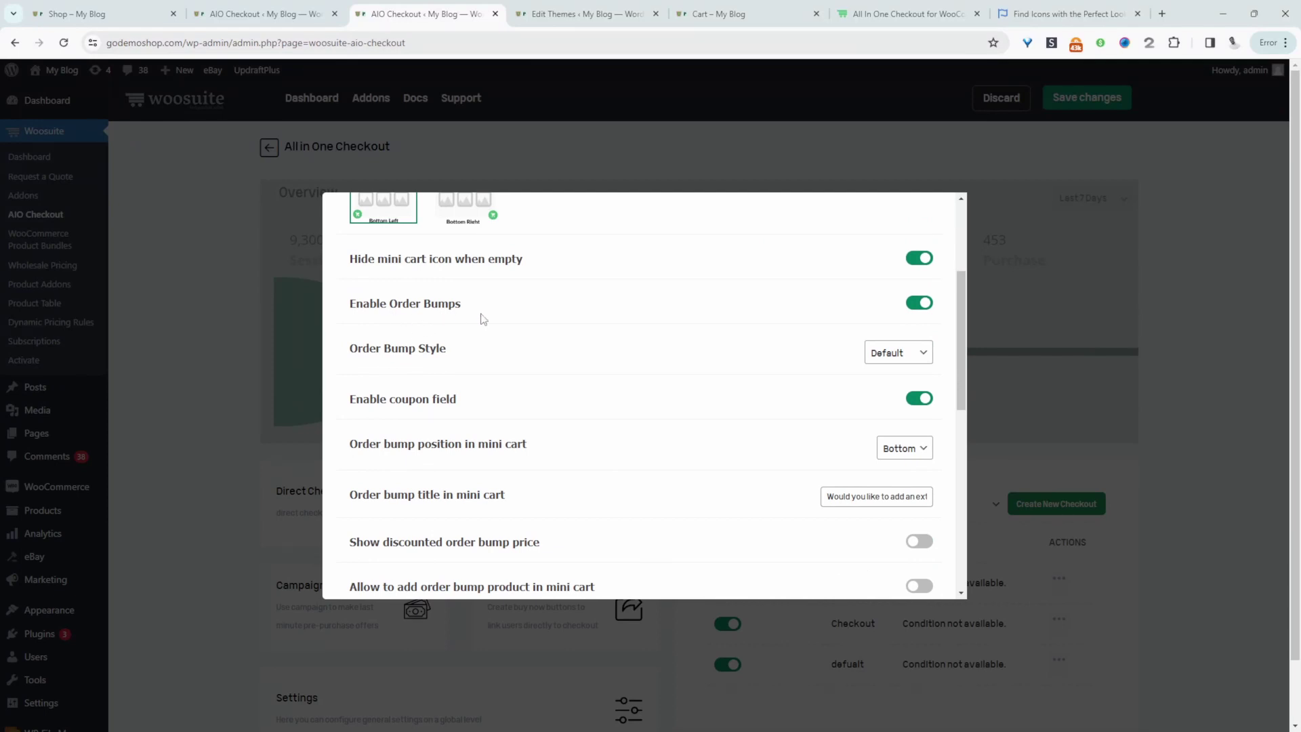
{"action": "left_click", "coordinate": [847, 371]}
{"action": "scroll", "coordinate": [745, 417], "scroll_direction": "down", "scroll_amount": 1}
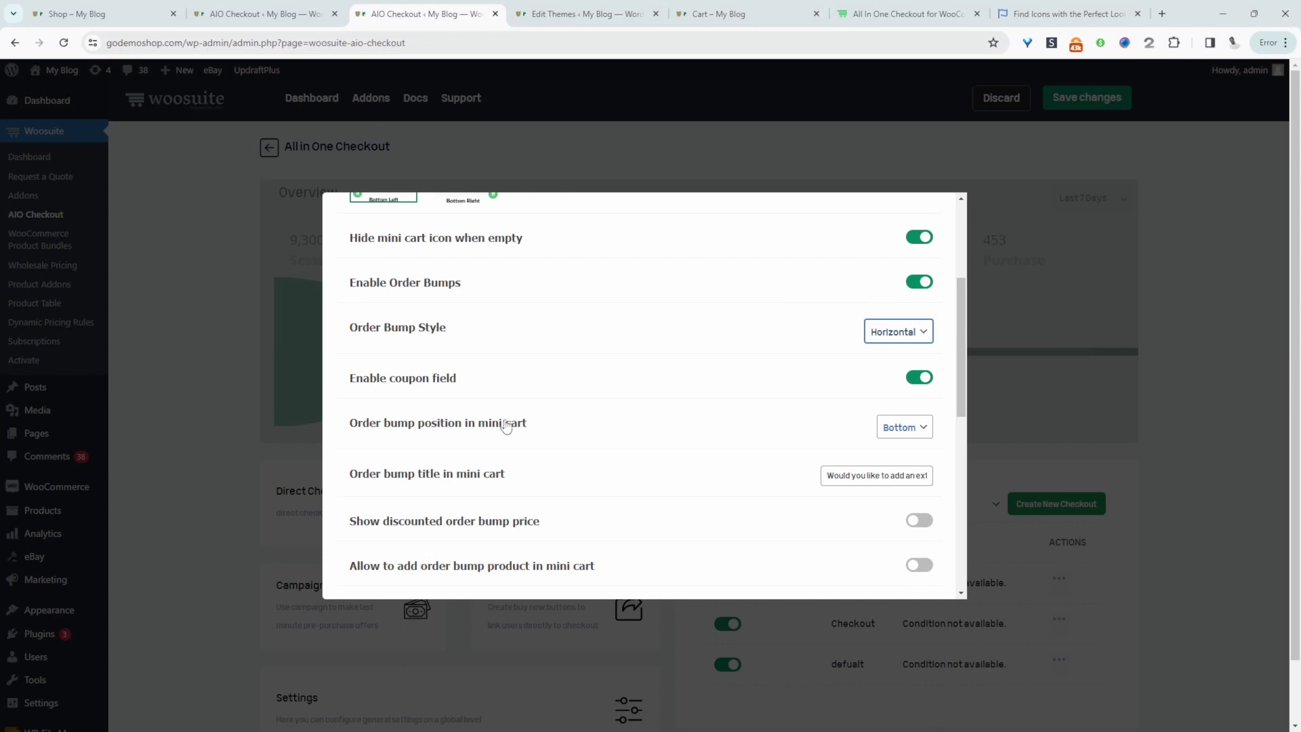
{"action": "scroll", "coordinate": [532, 427], "scroll_direction": "down", "scroll_amount": 3}
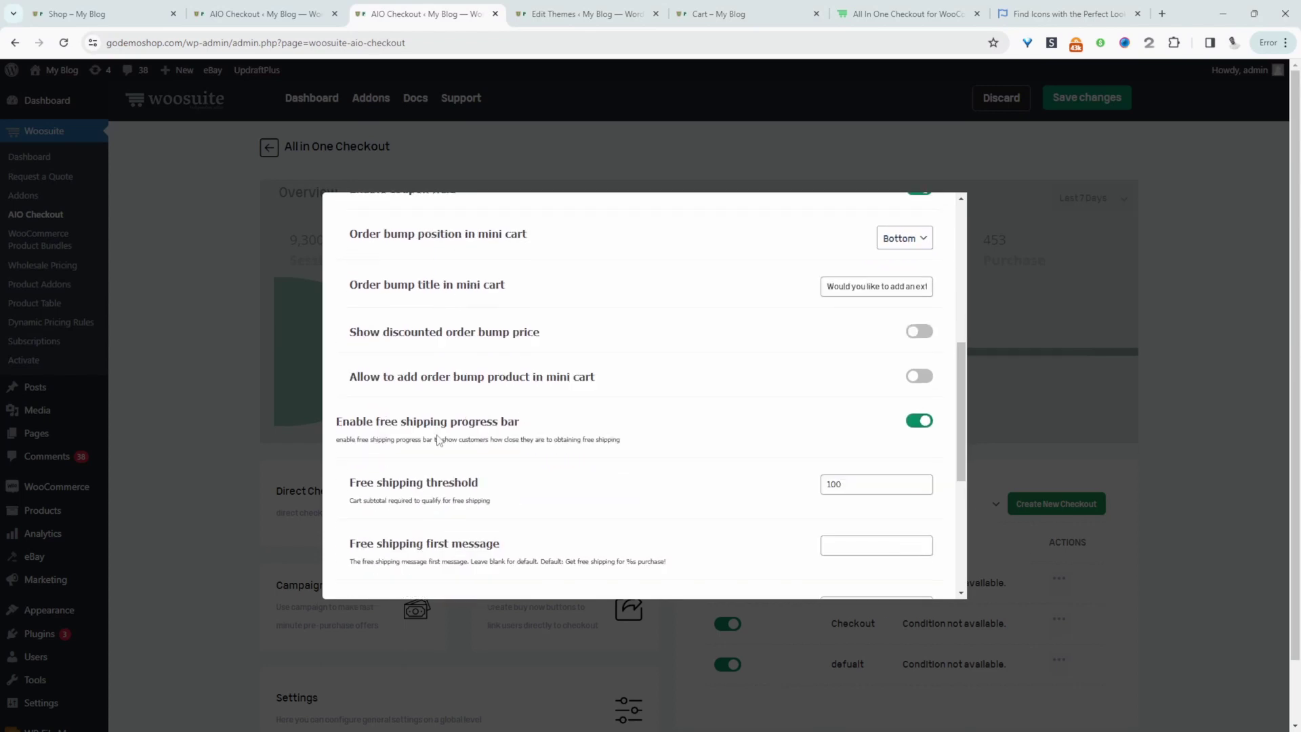
{"action": "scroll", "coordinate": [742, 421], "scroll_direction": "down", "scroll_amount": 1}
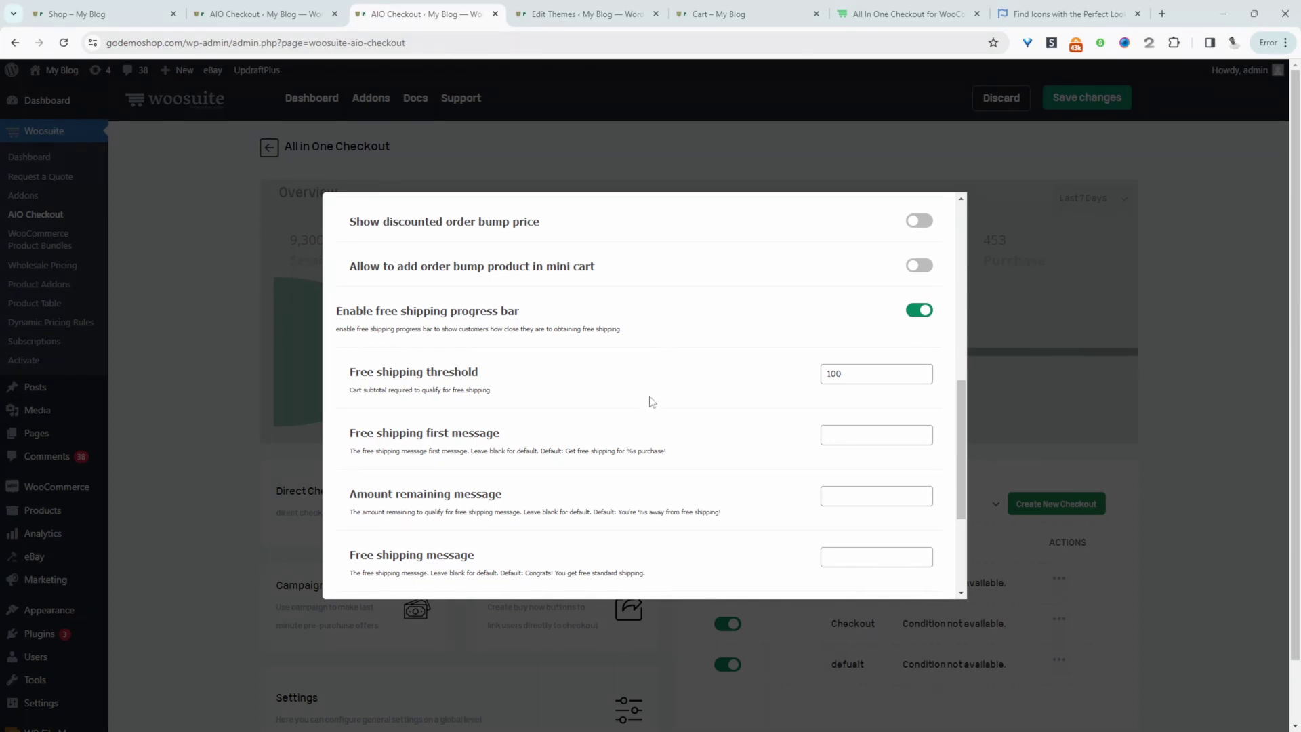
{"action": "scroll", "coordinate": [653, 411], "scroll_direction": "down", "scroll_amount": 3}
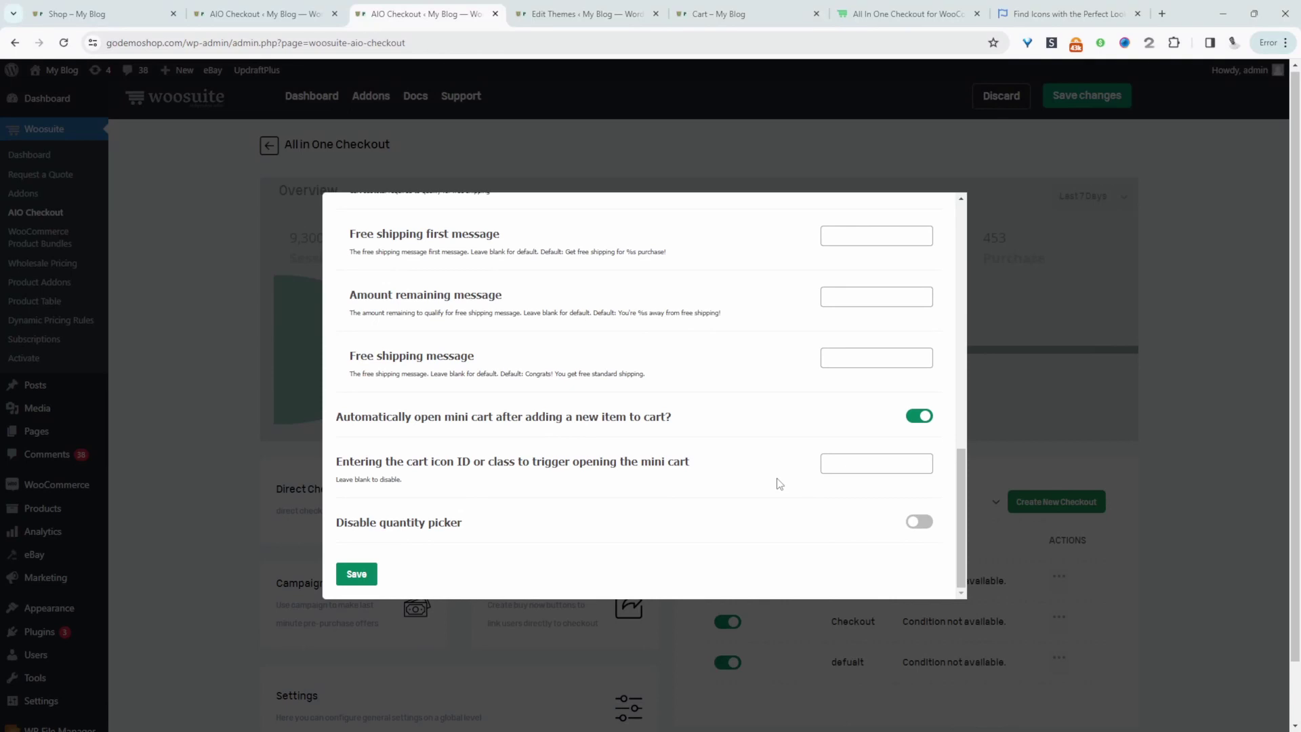
{"action": "scroll", "coordinate": [420, 543], "scroll_direction": "down", "scroll_amount": 1}
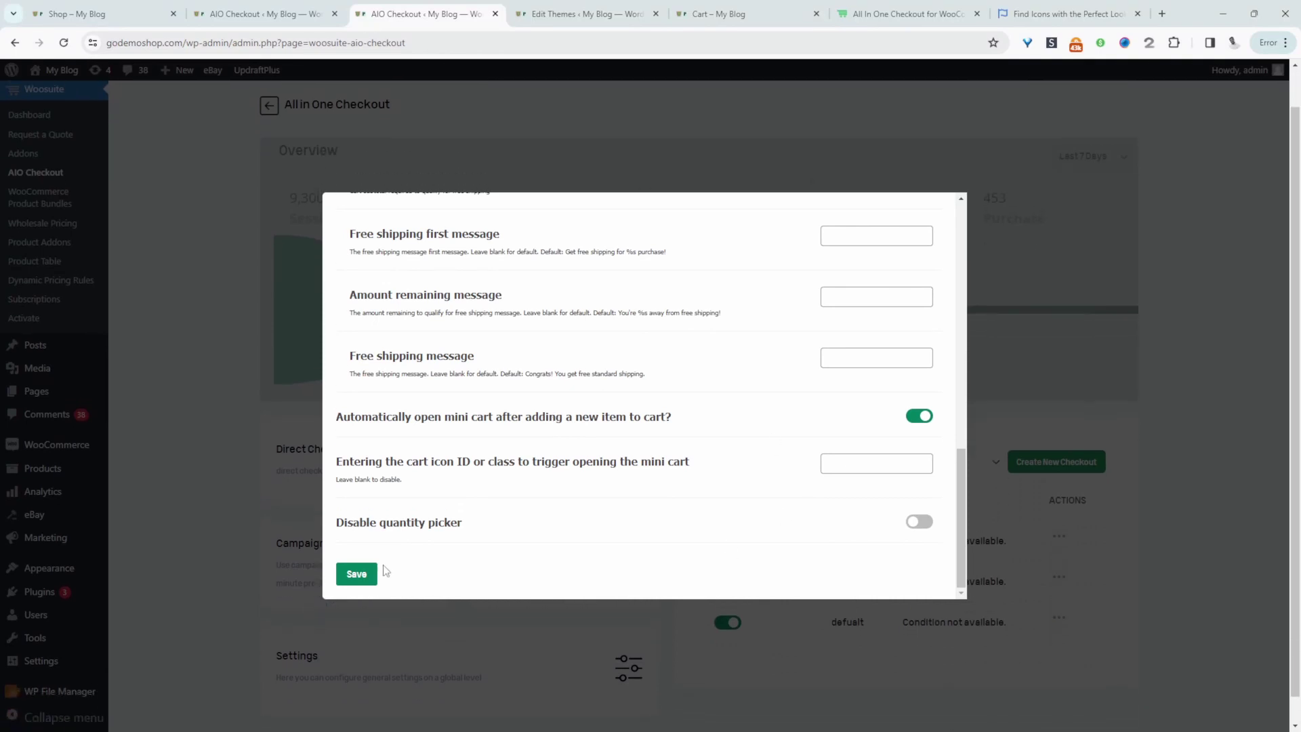
{"action": "left_click", "coordinate": [348, 577]}
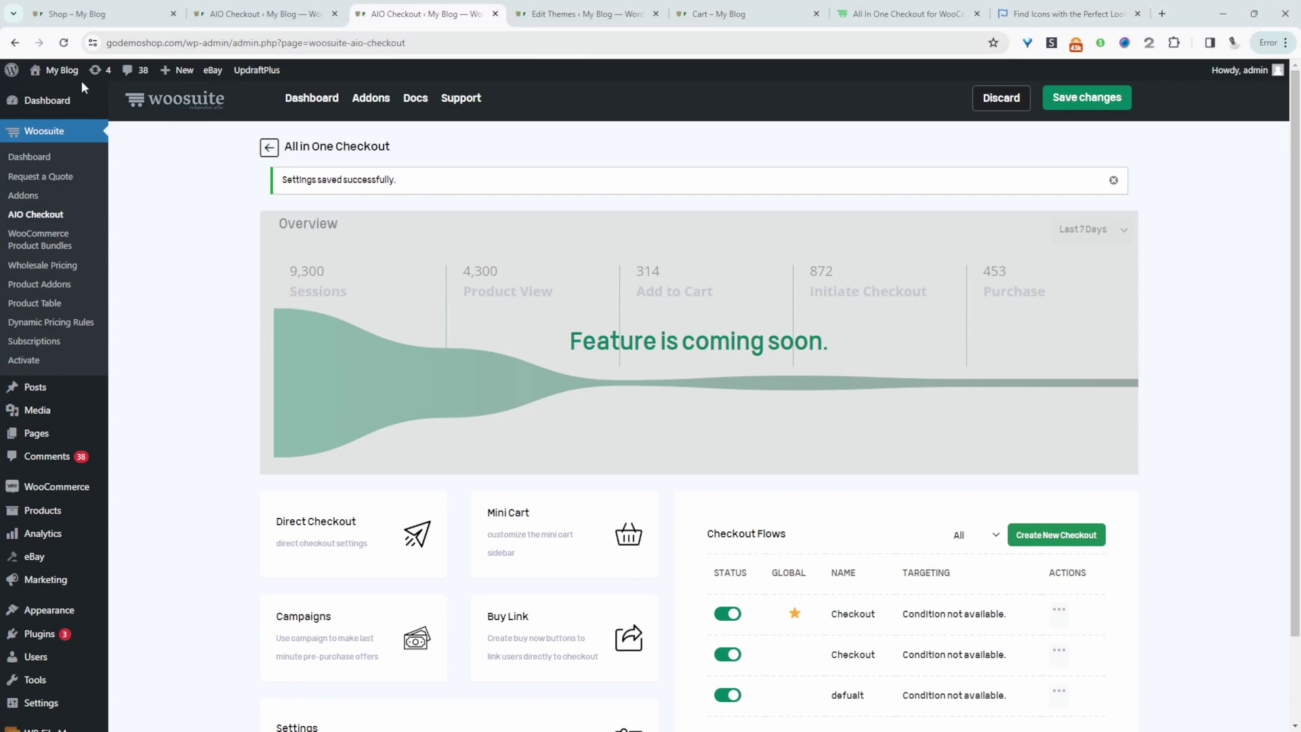
Visit the store, open the floating mini cart, and highlight the $69.00 left for free shipping.
{"action": "mouse_move", "coordinate": [62, 72]}
{"action": "left_click", "coordinate": [54, 111]}
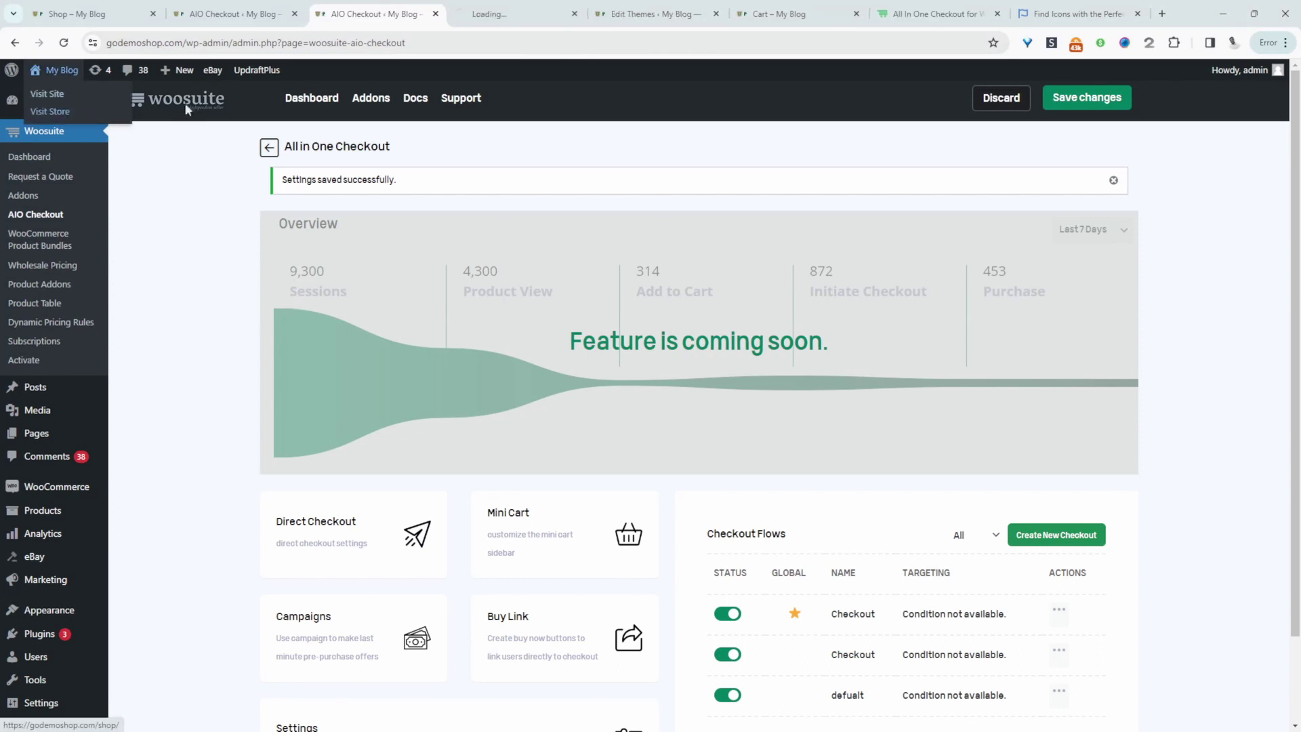
{"action": "left_click", "coordinate": [49, 683]}
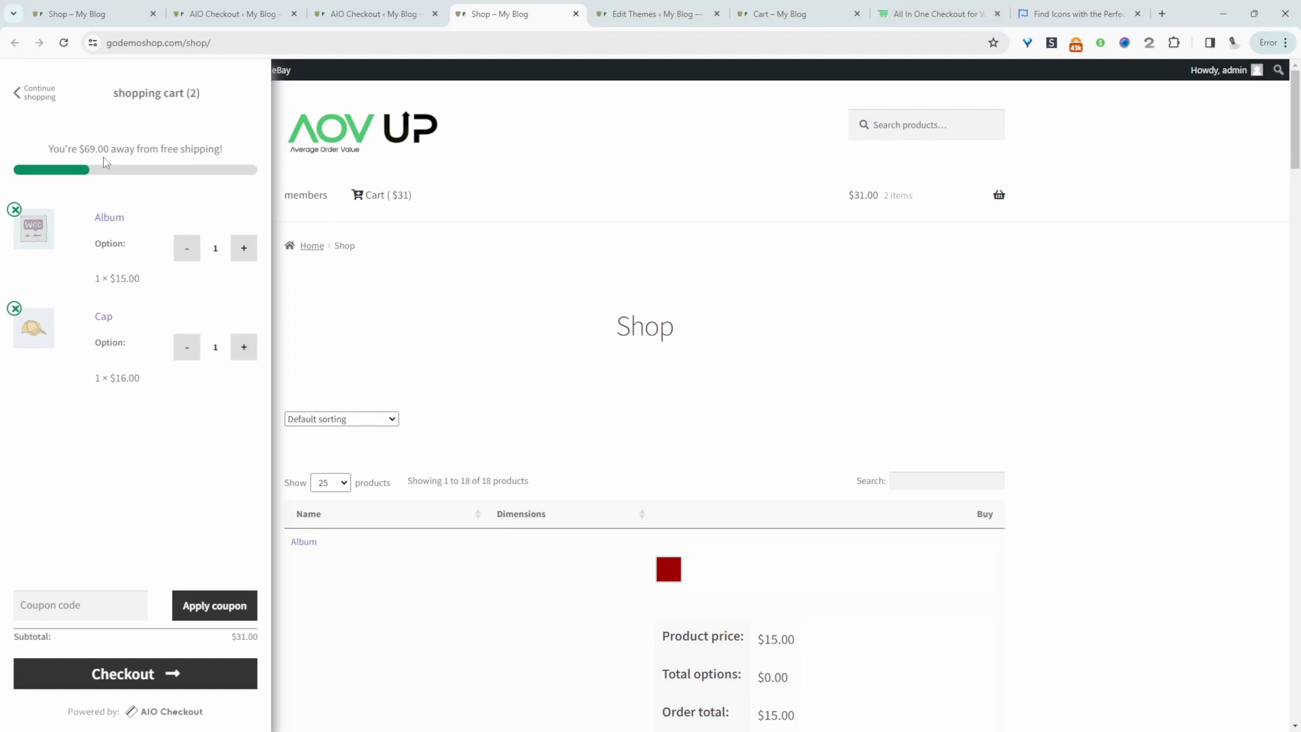
{"action": "left_click_drag", "start_coordinate": [98, 149], "coordinate": [89, 149]}
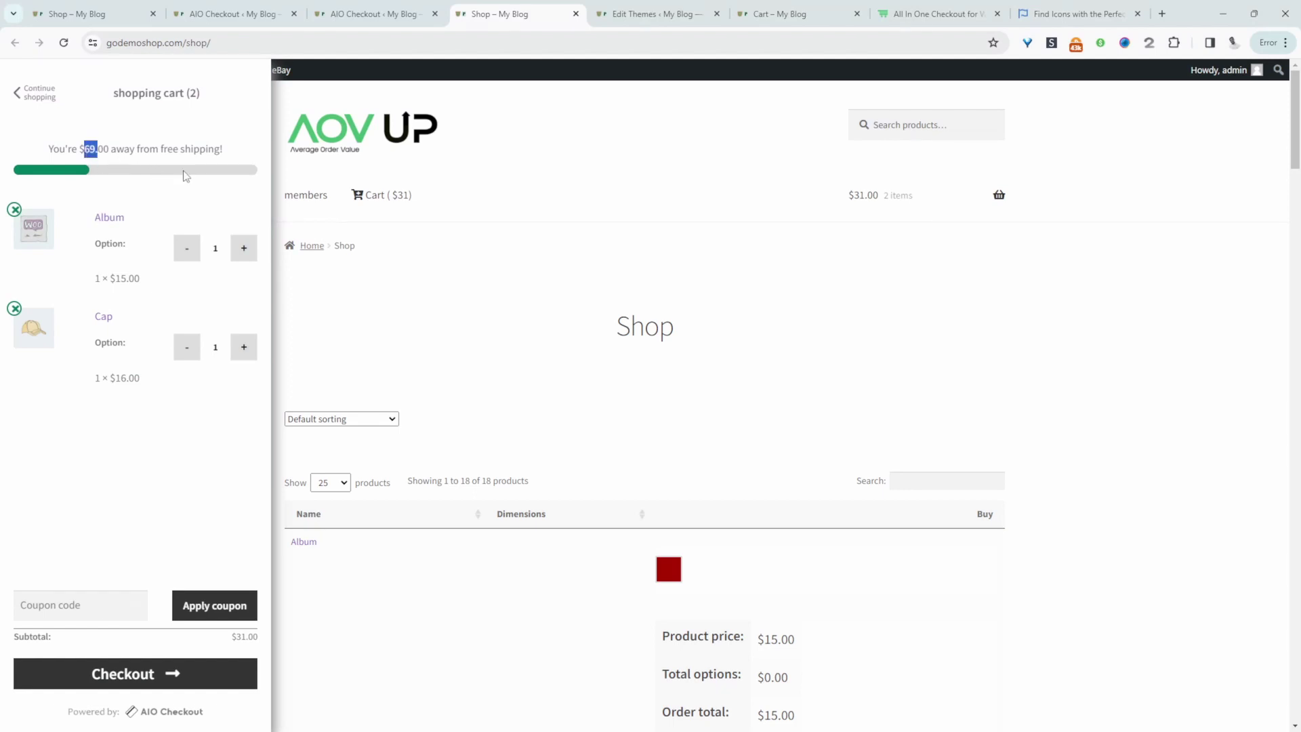